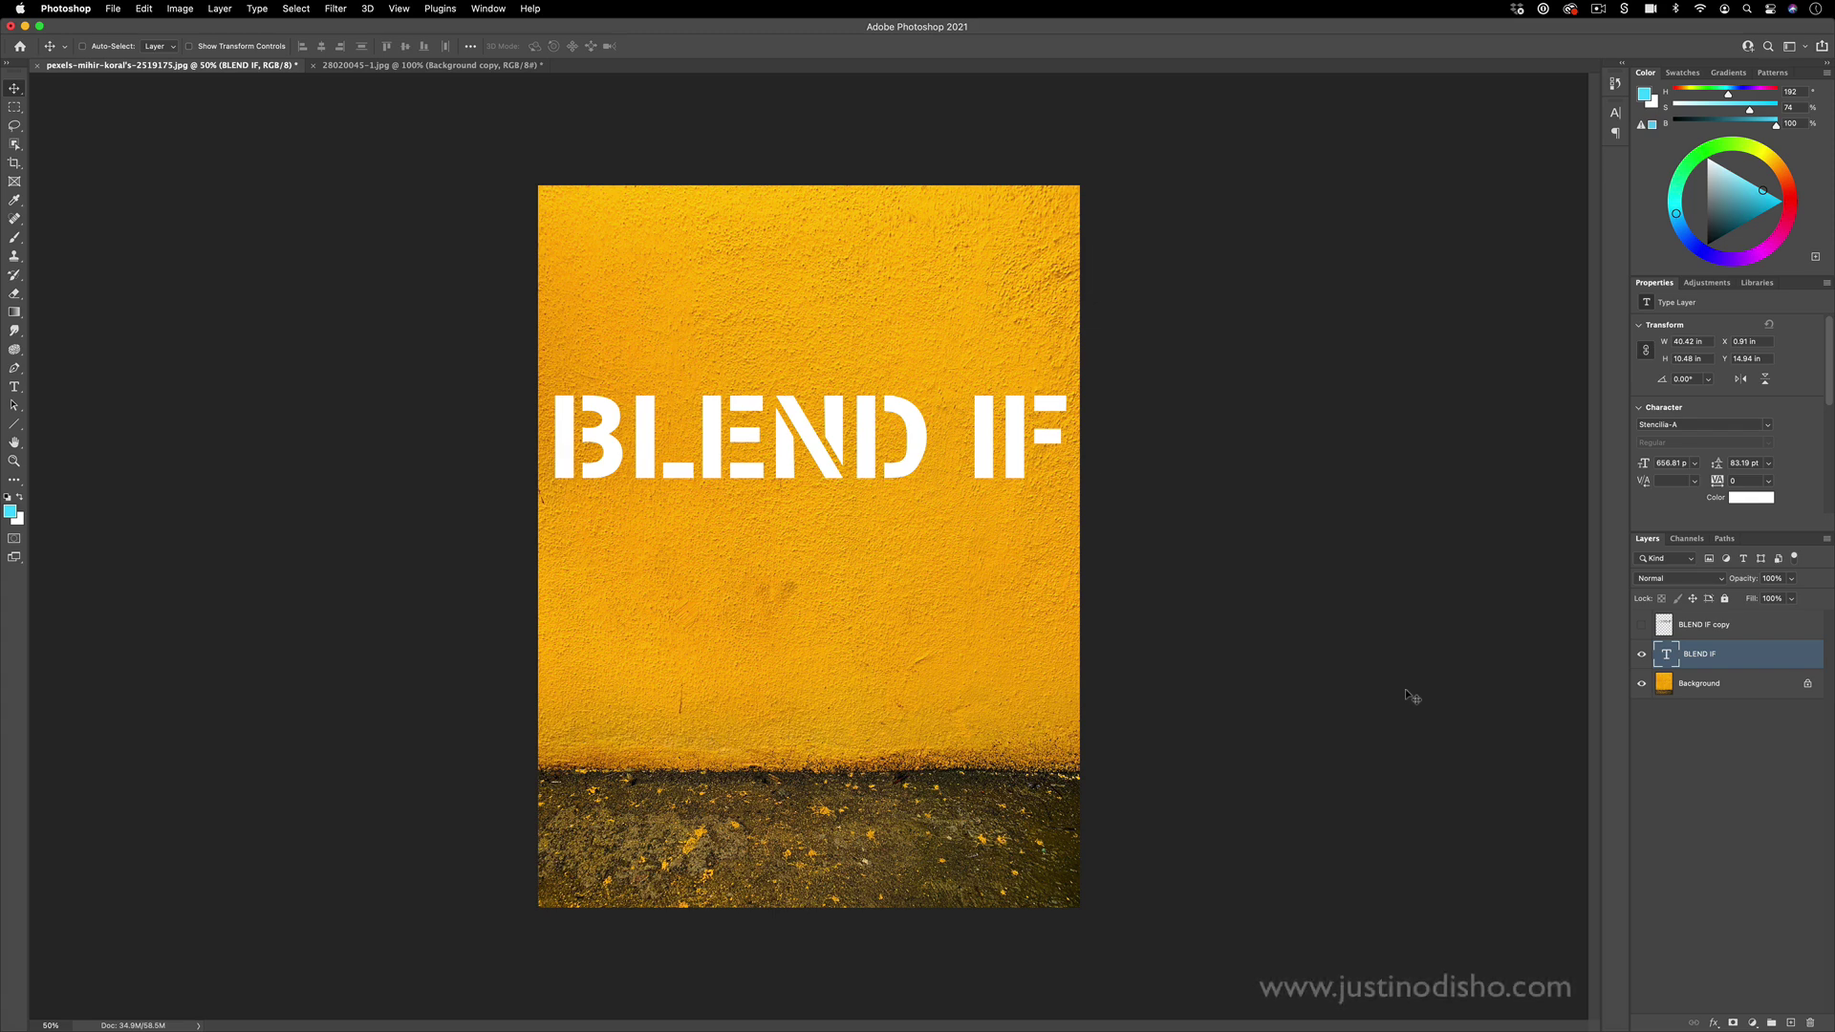
Step: Open Blending Options for the BLEND IF text layer and move the Layer Style dialog off the artwork
right_click(1684, 650)
click(1557, 273)
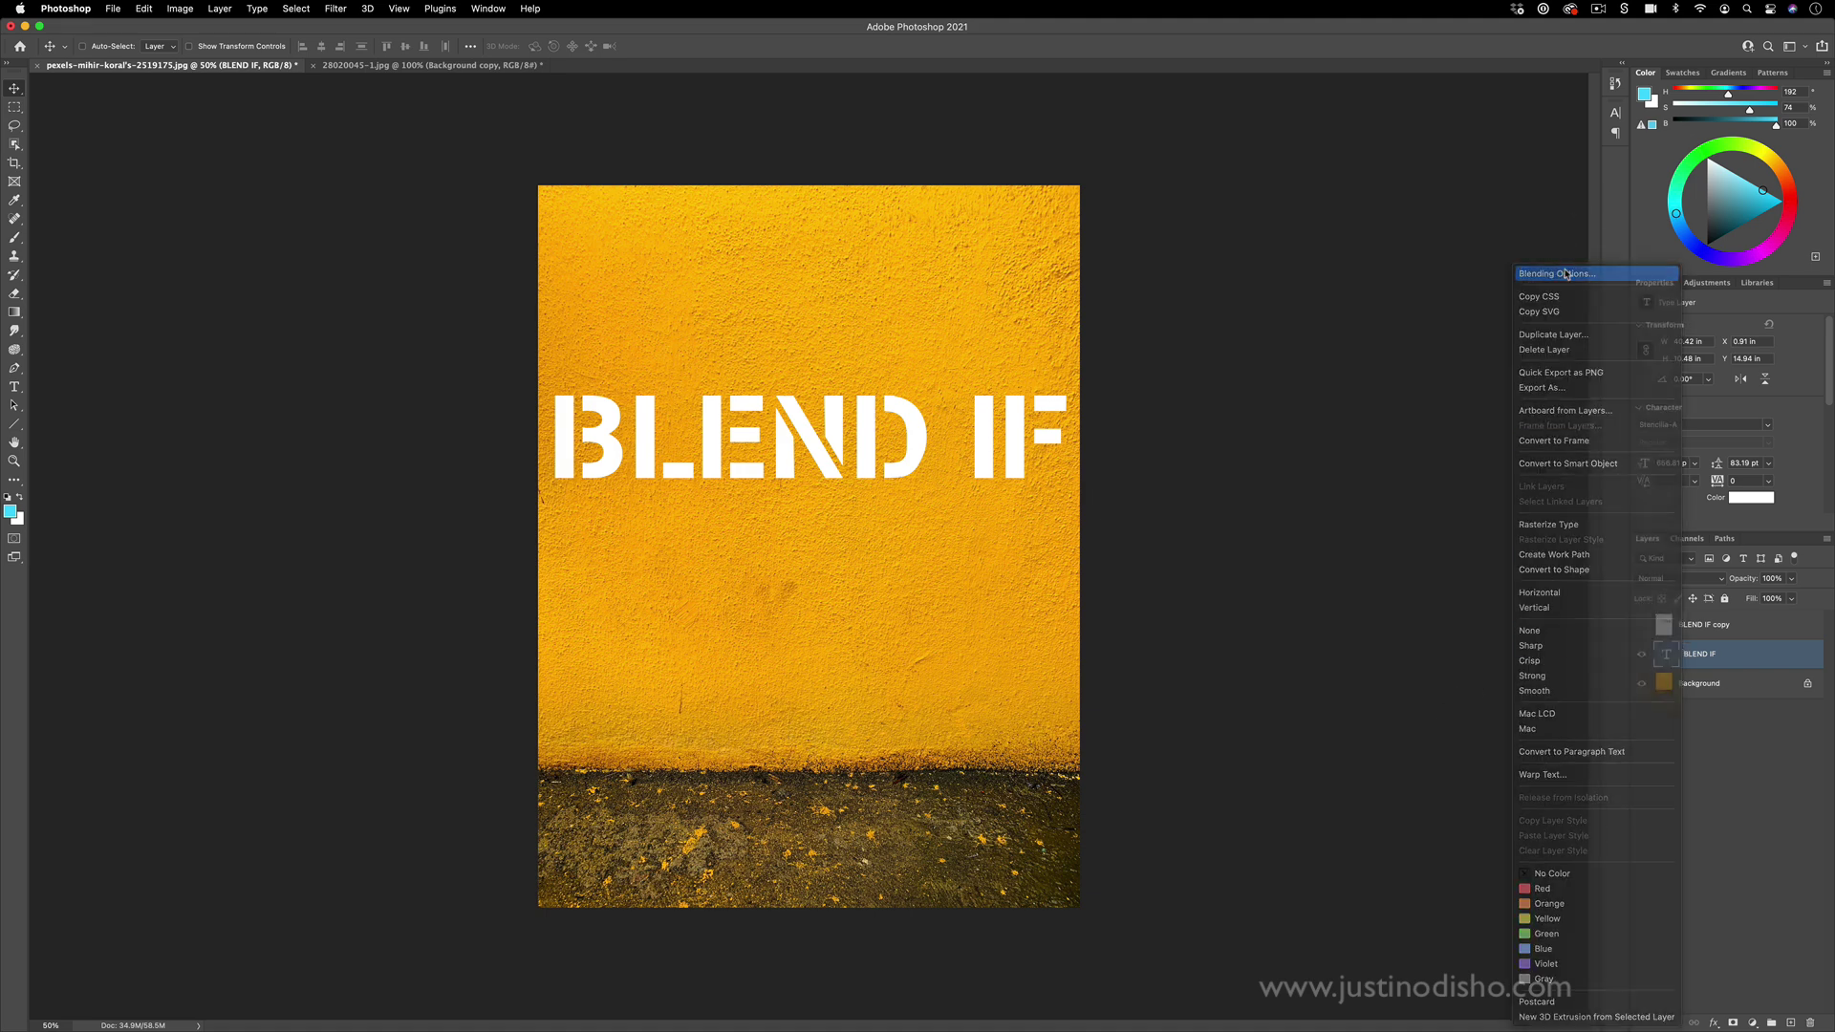
drag(868, 668, 876, 607)
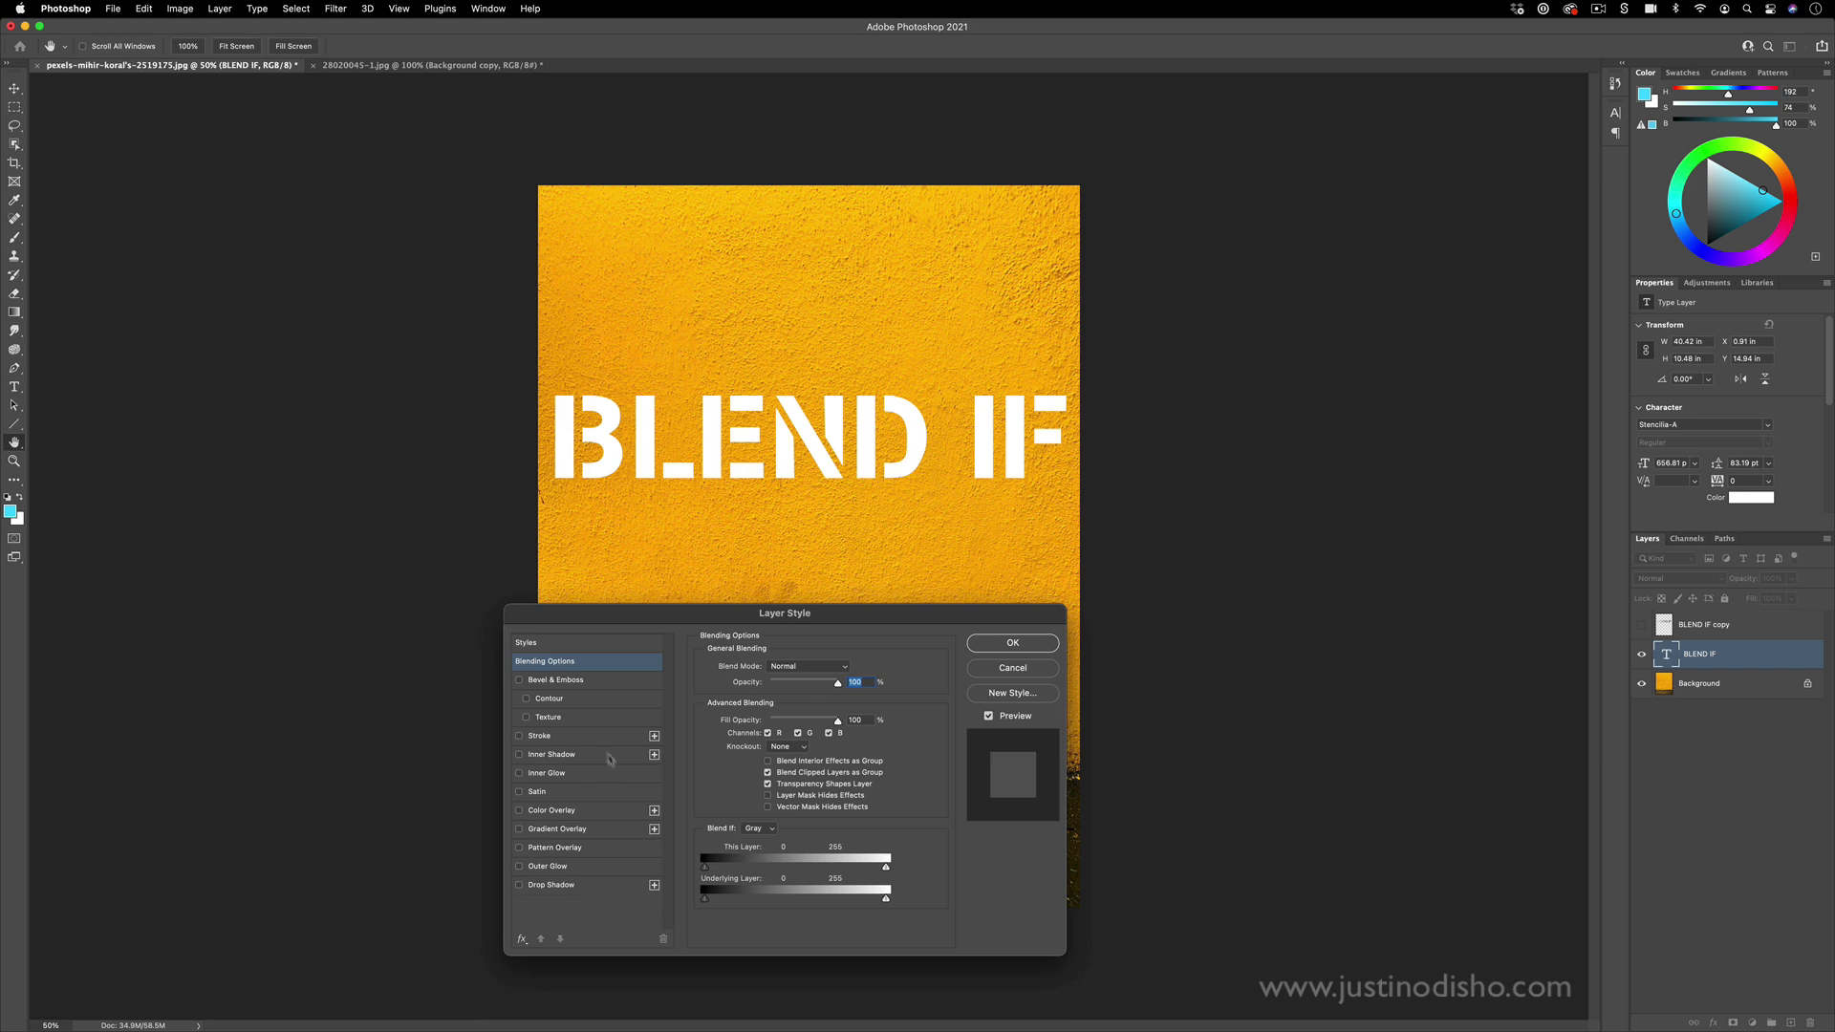
Step: Raise the Underlying Layer black point to 178 so the text shows only on bright wall texture
click(552, 665)
drag(706, 903, 832, 904)
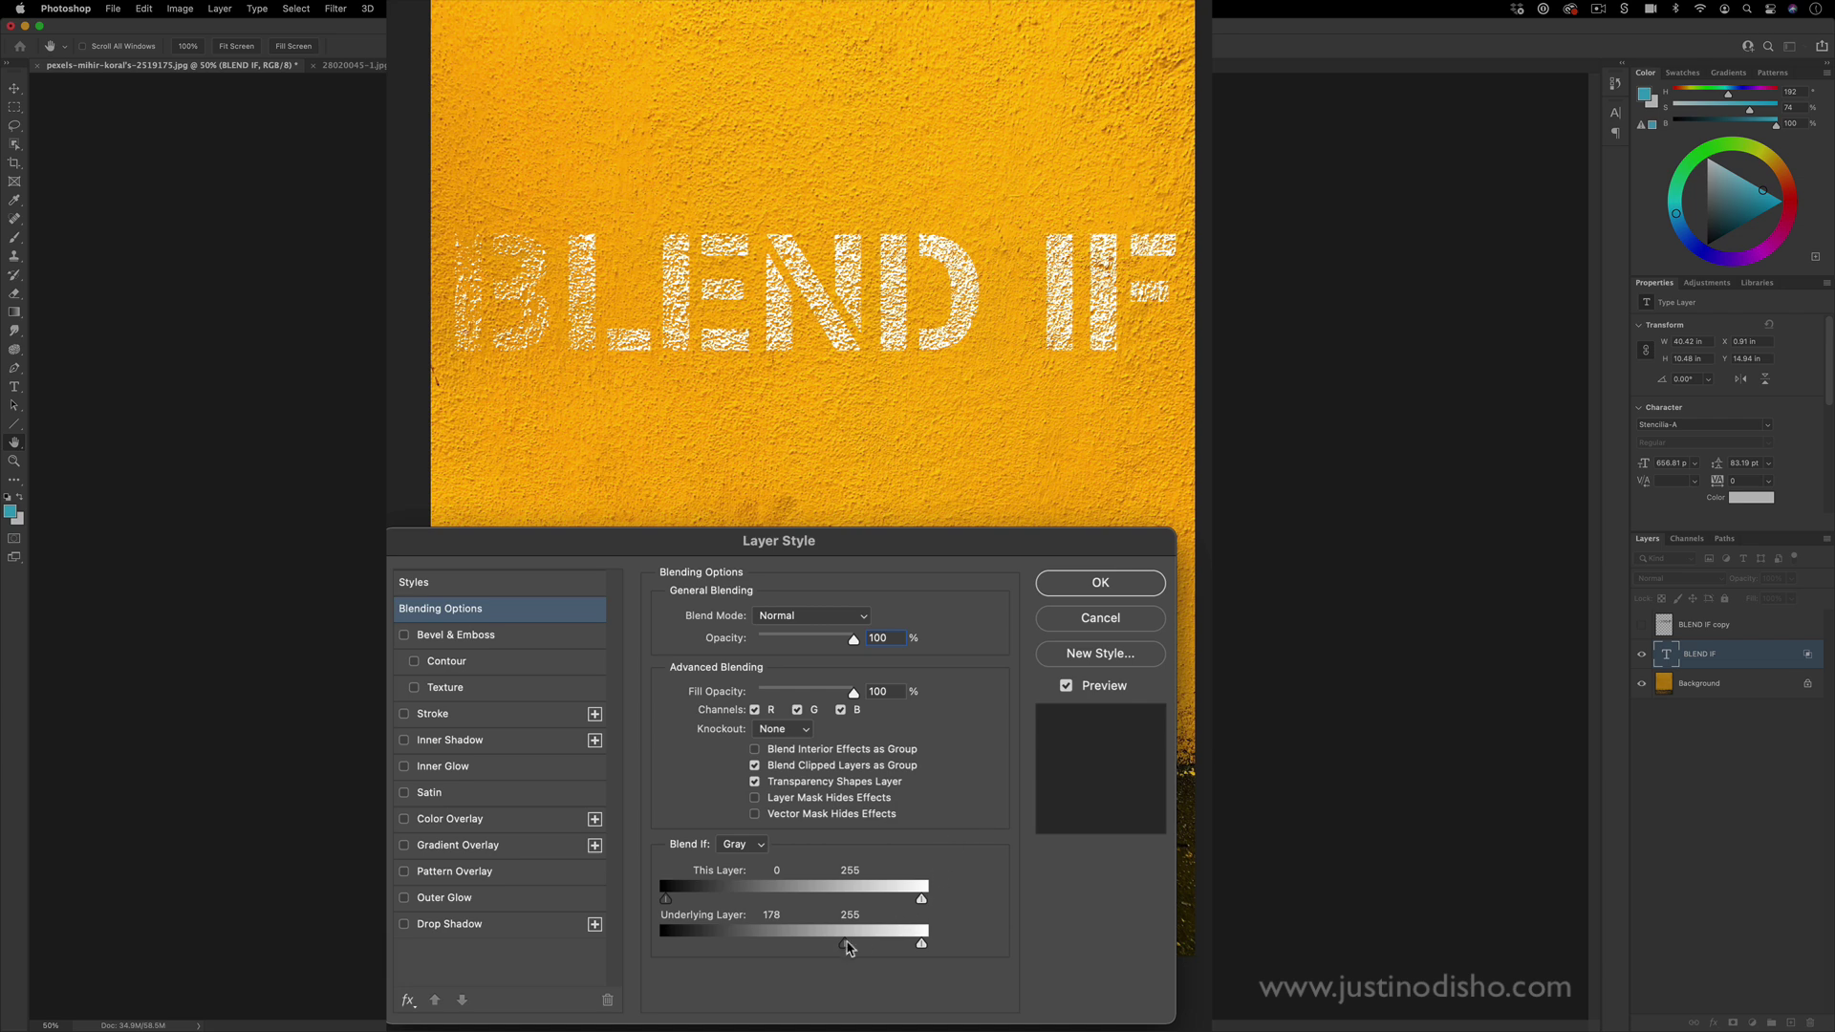
Step: Split the Underlying Layer black slider to 161/195 for a soft fade, then apply the style
drag(845, 944, 839, 954)
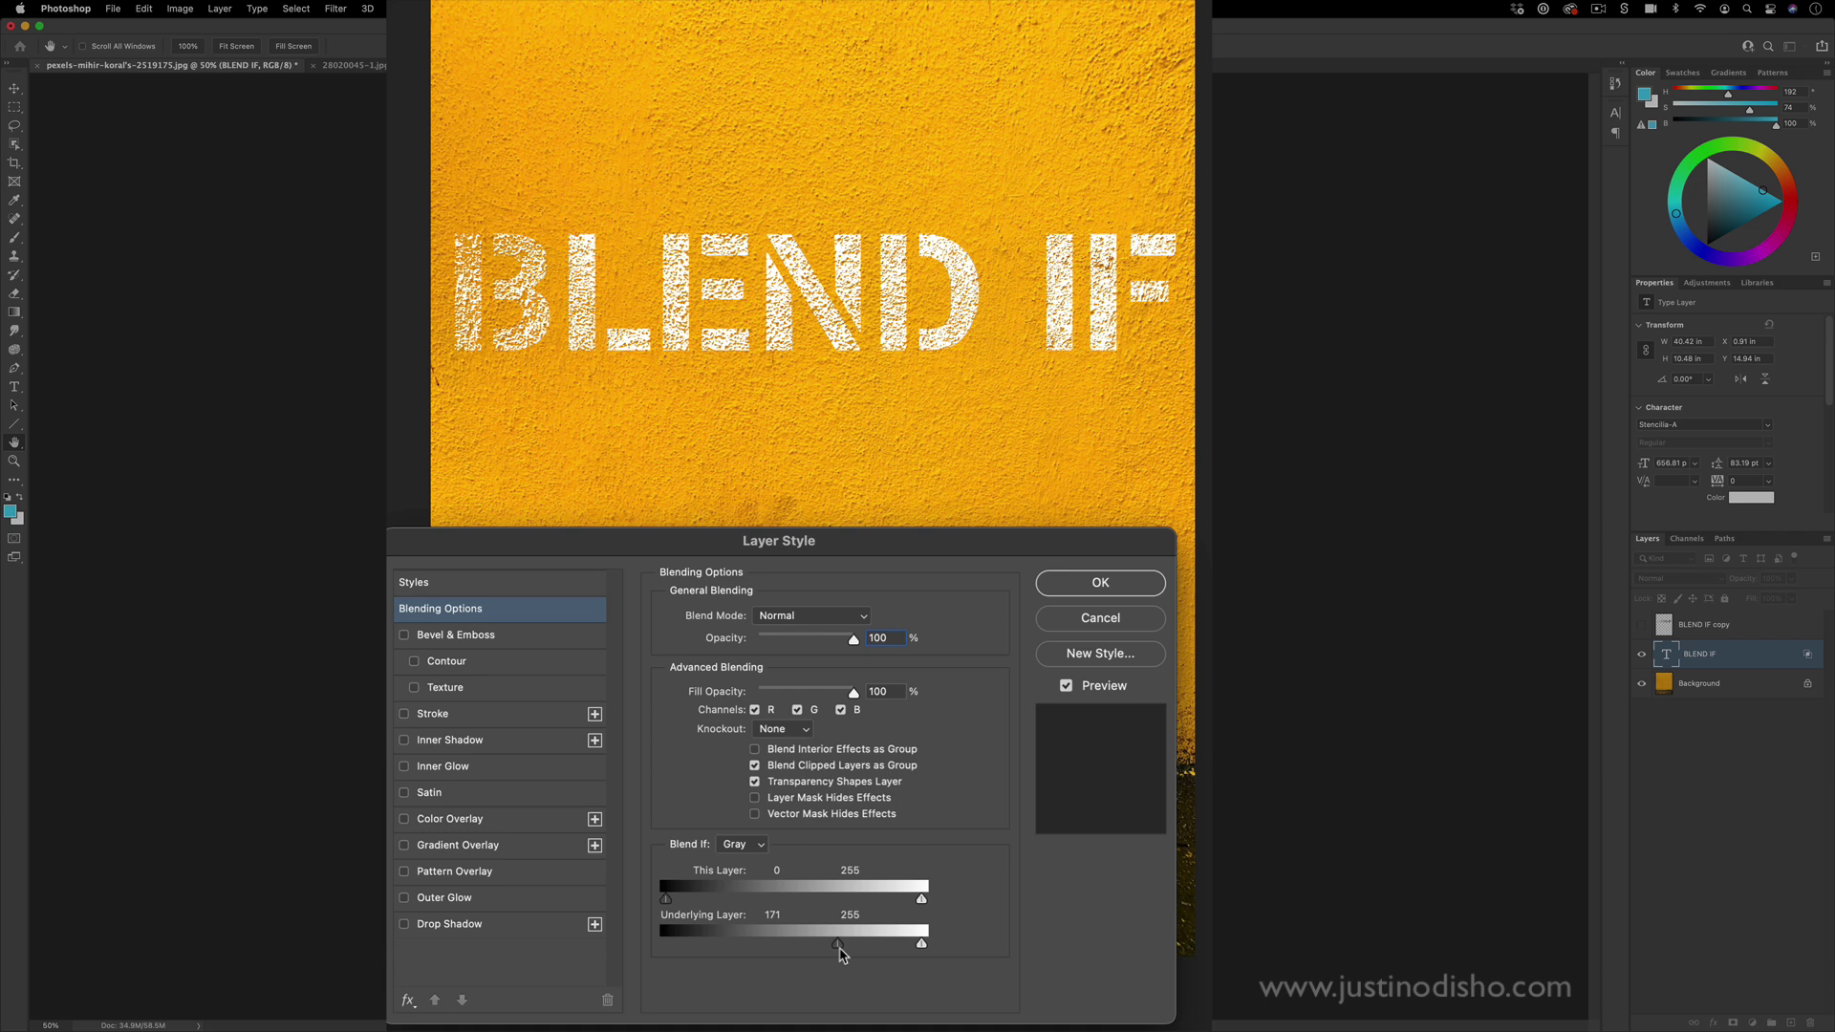
key(alt)
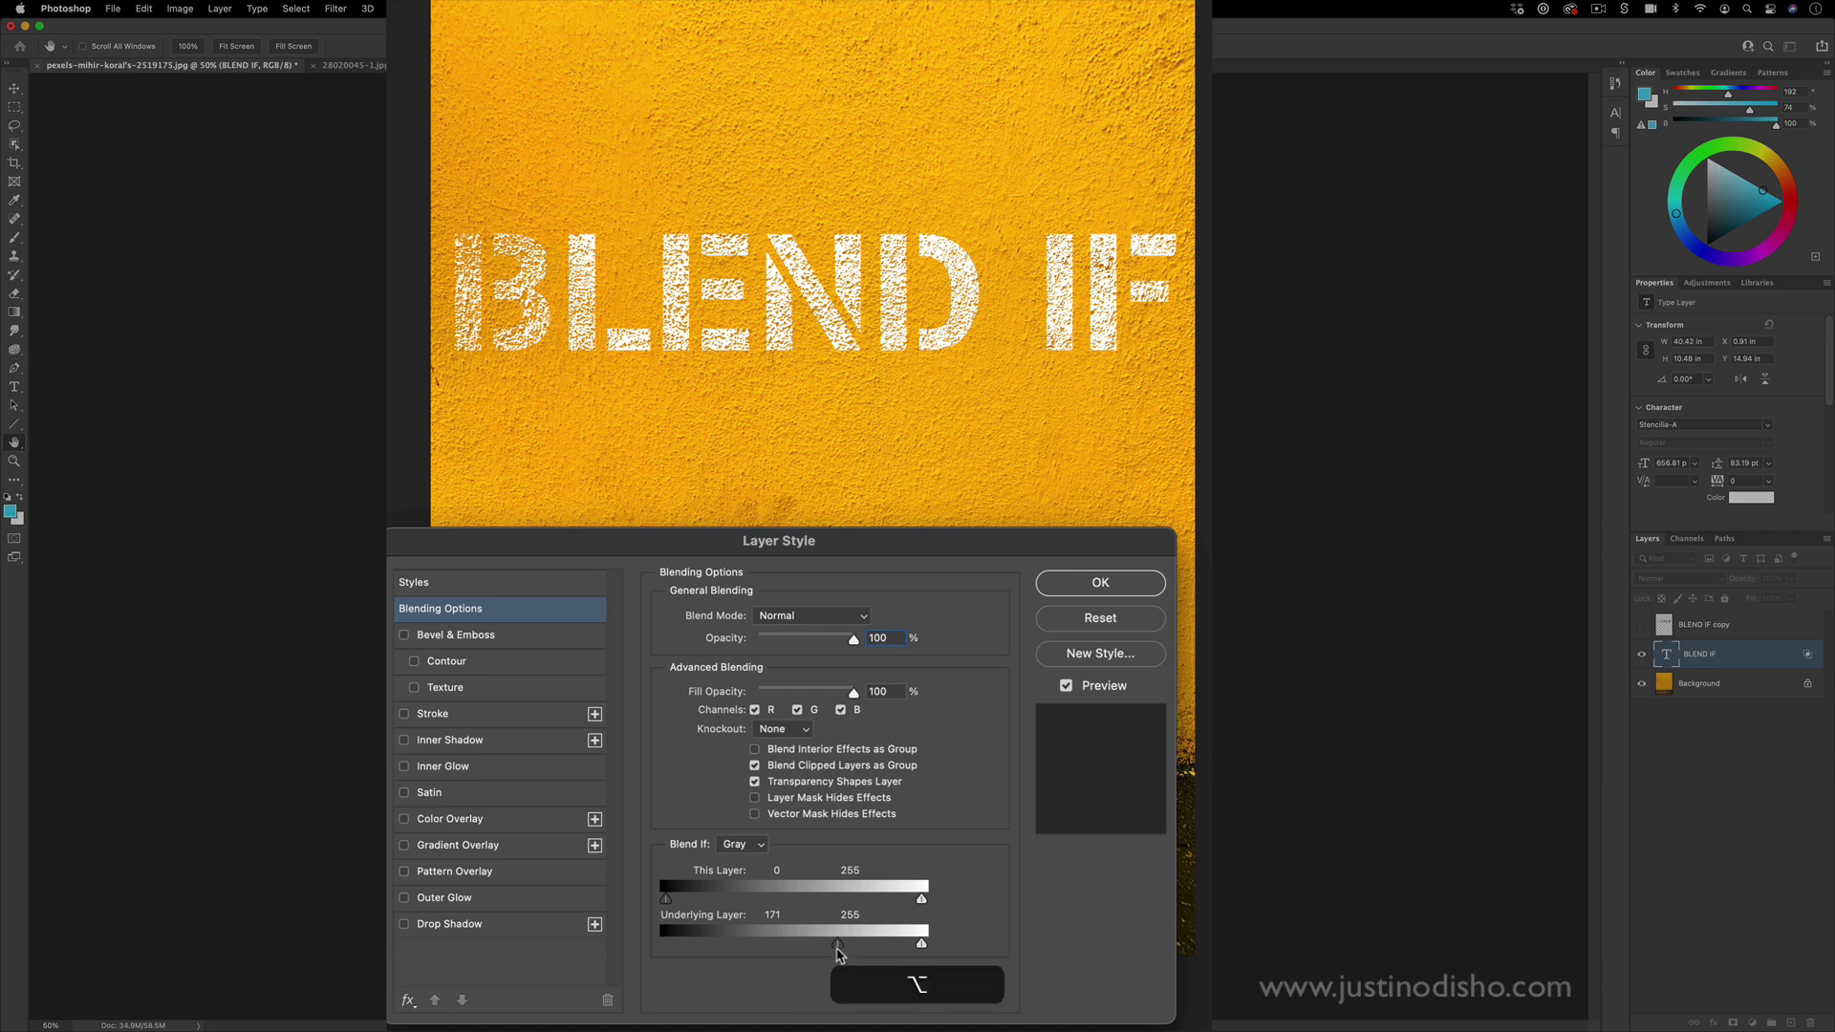
drag(837, 950, 796, 945)
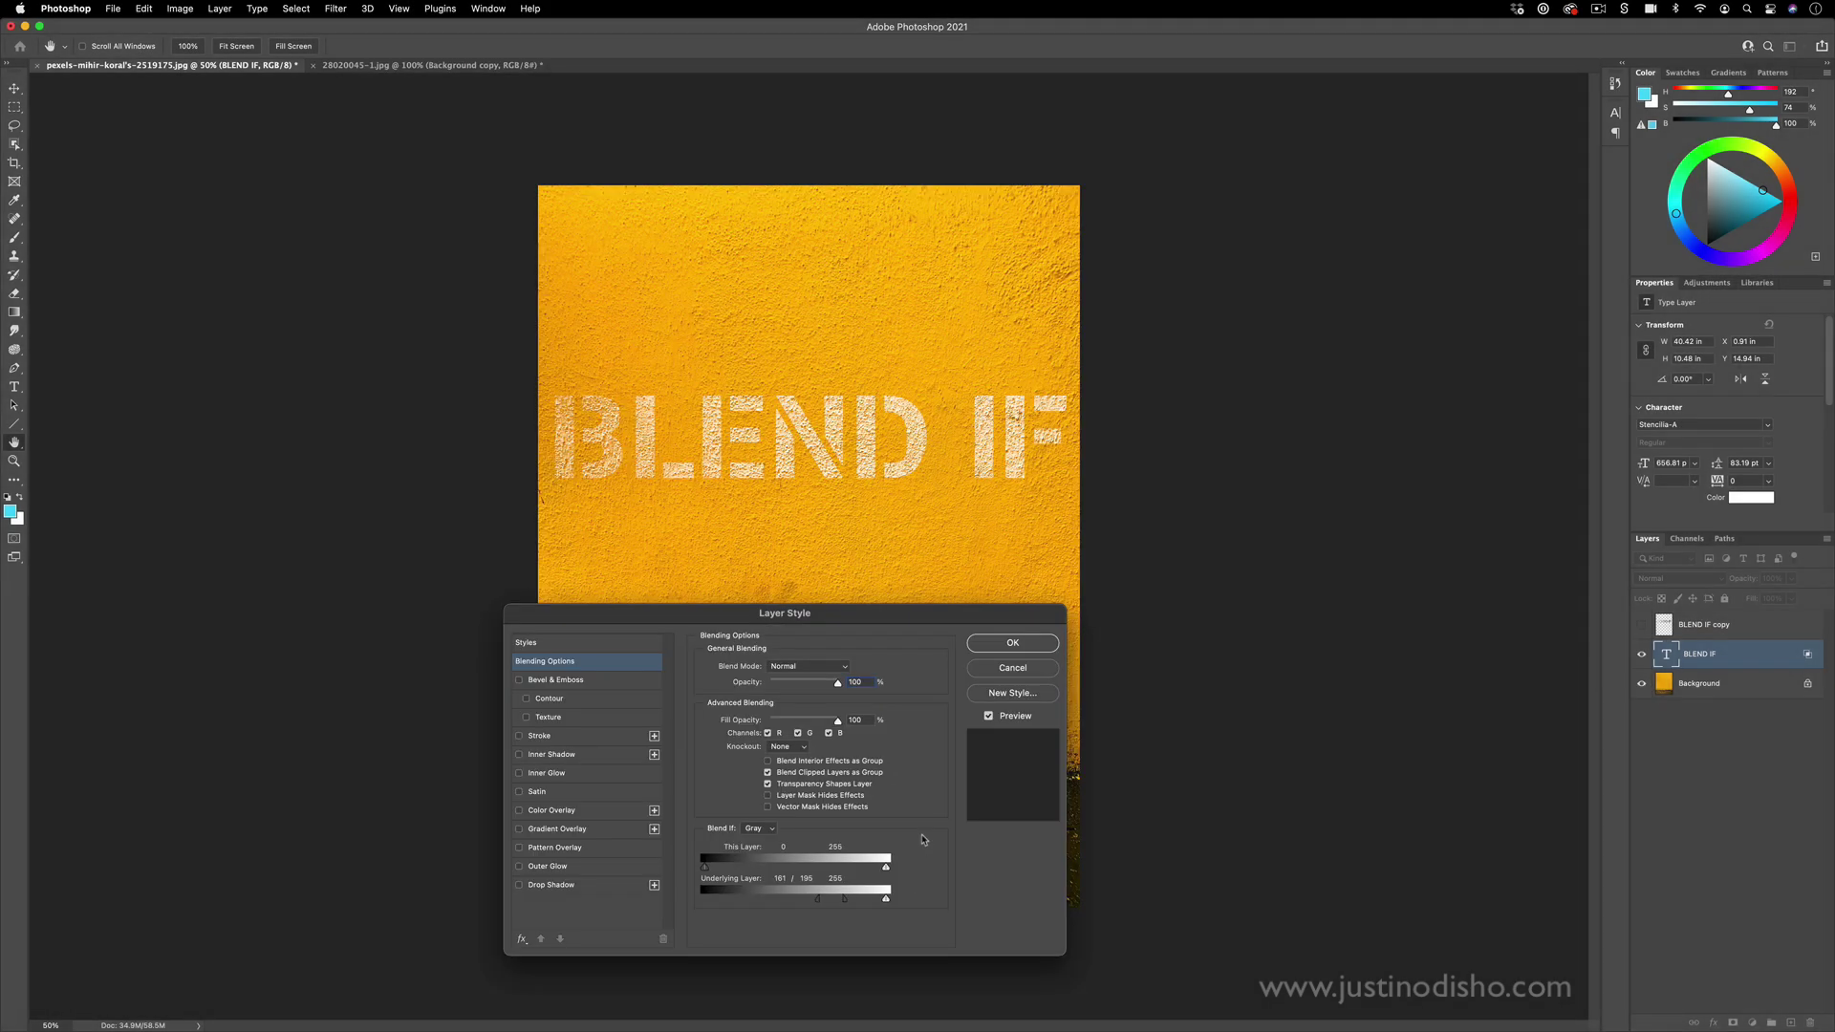
click(757, 827)
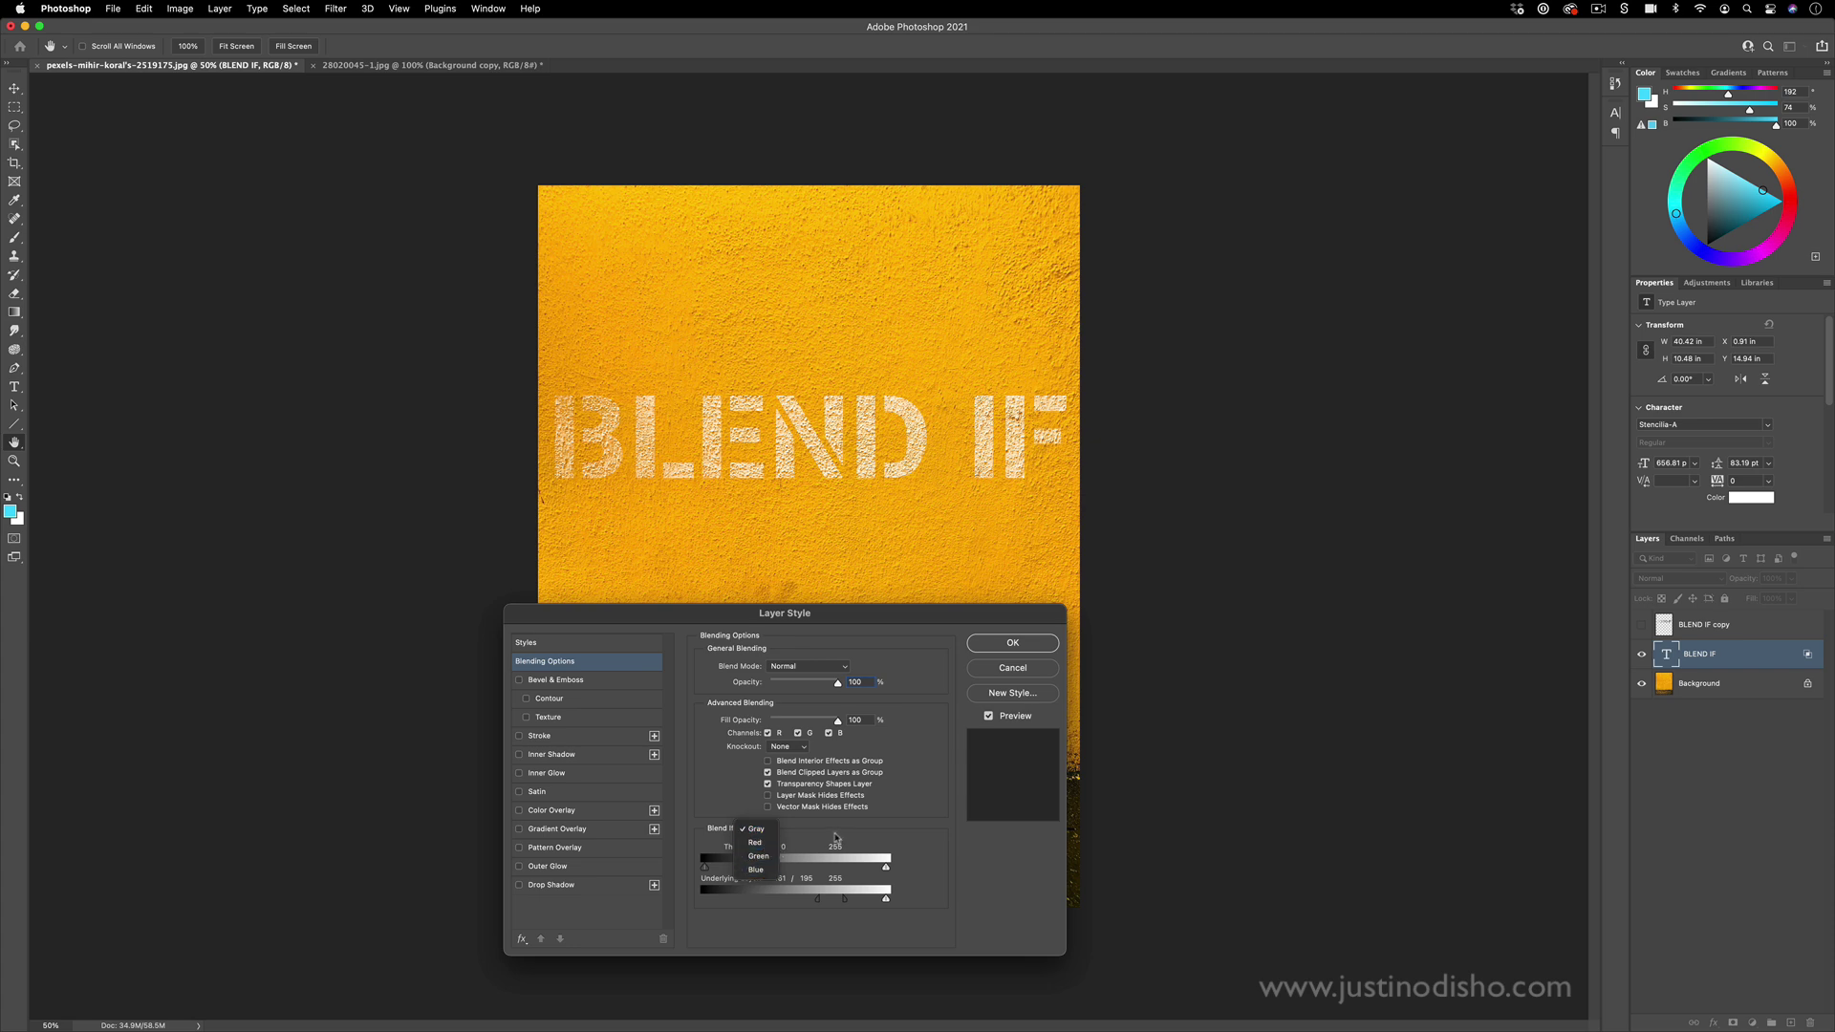
click(1046, 645)
click(1037, 649)
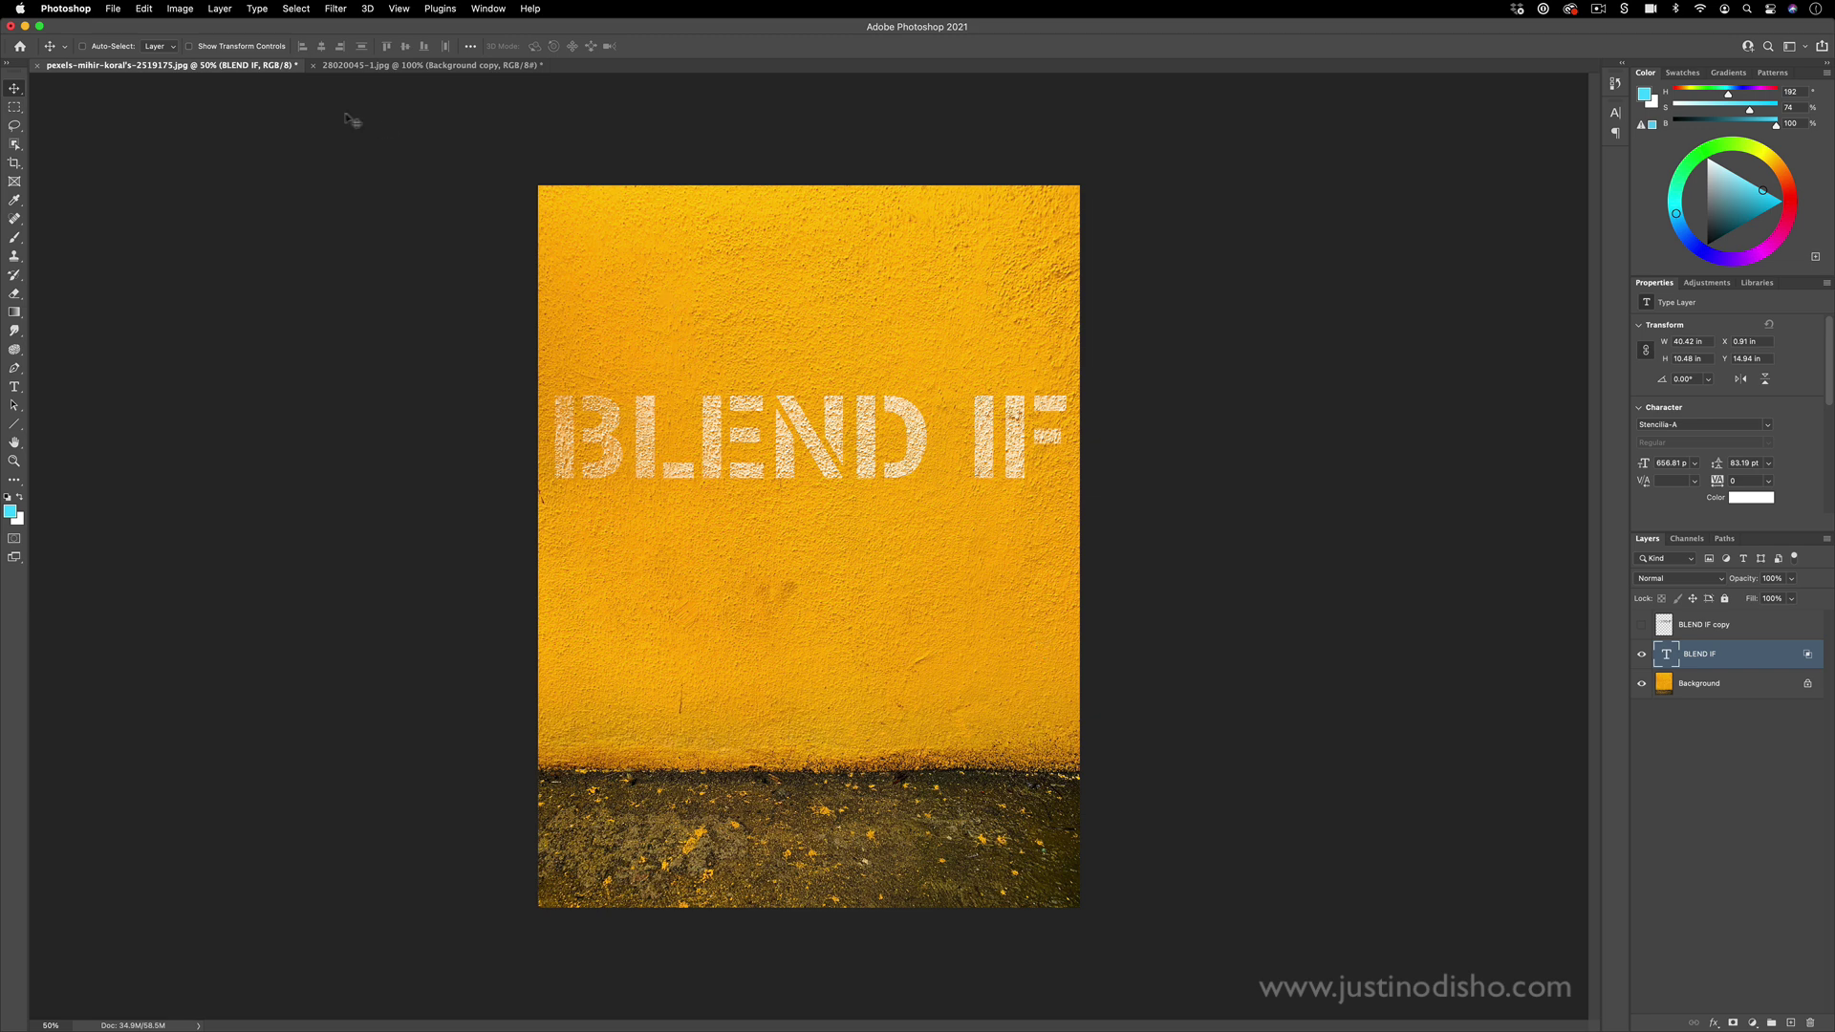
Step: In the bottle document, open Blending Options for the bottle layer
click(401, 66)
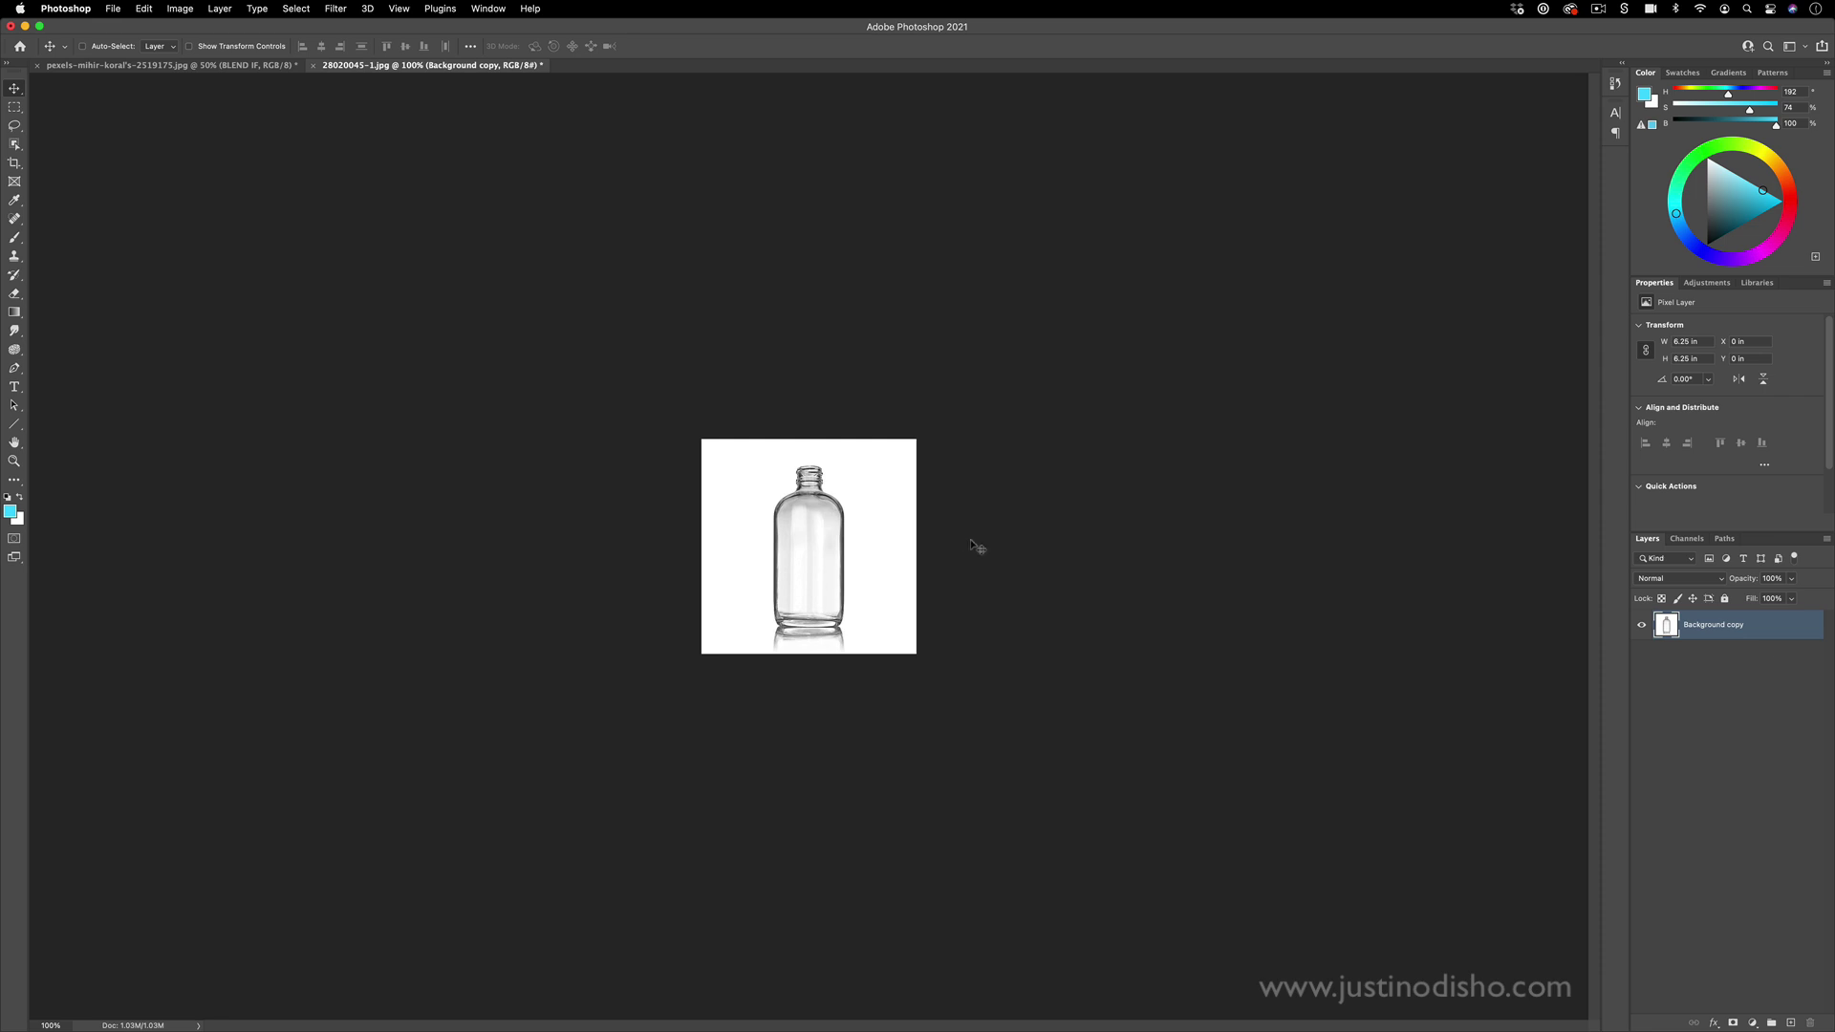
right_click(1722, 627)
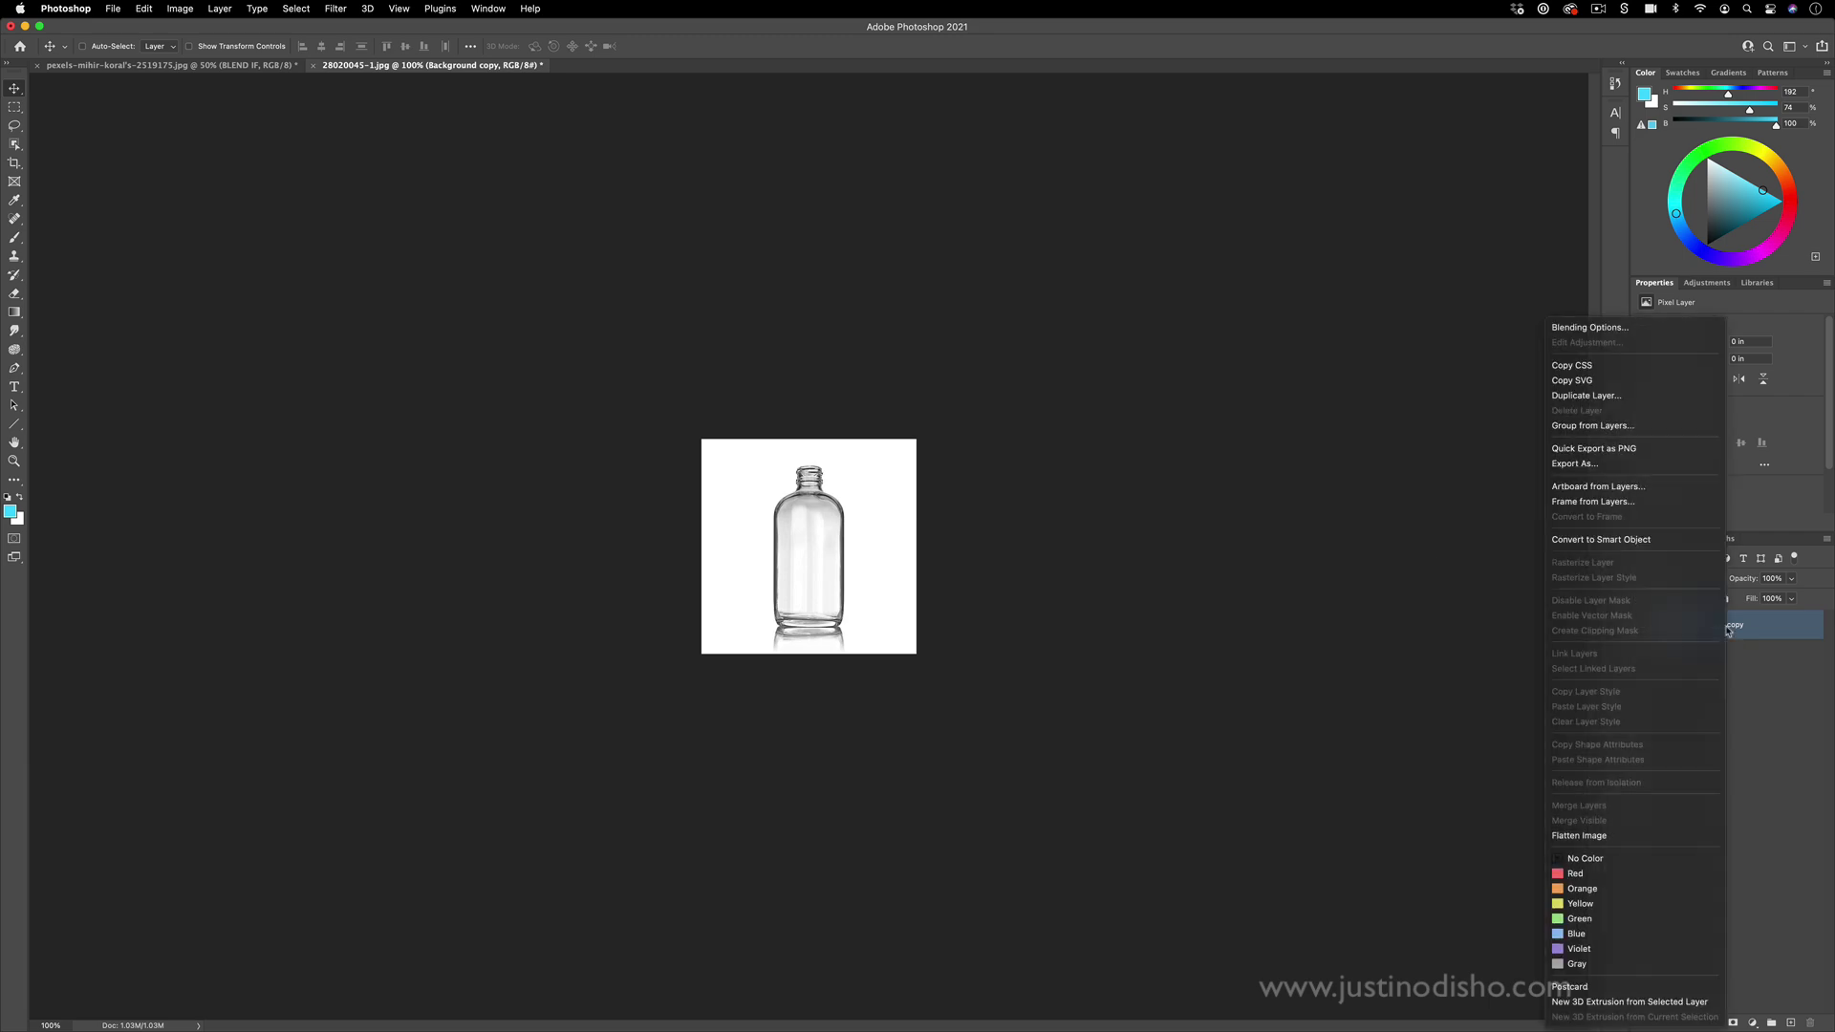
click(1615, 329)
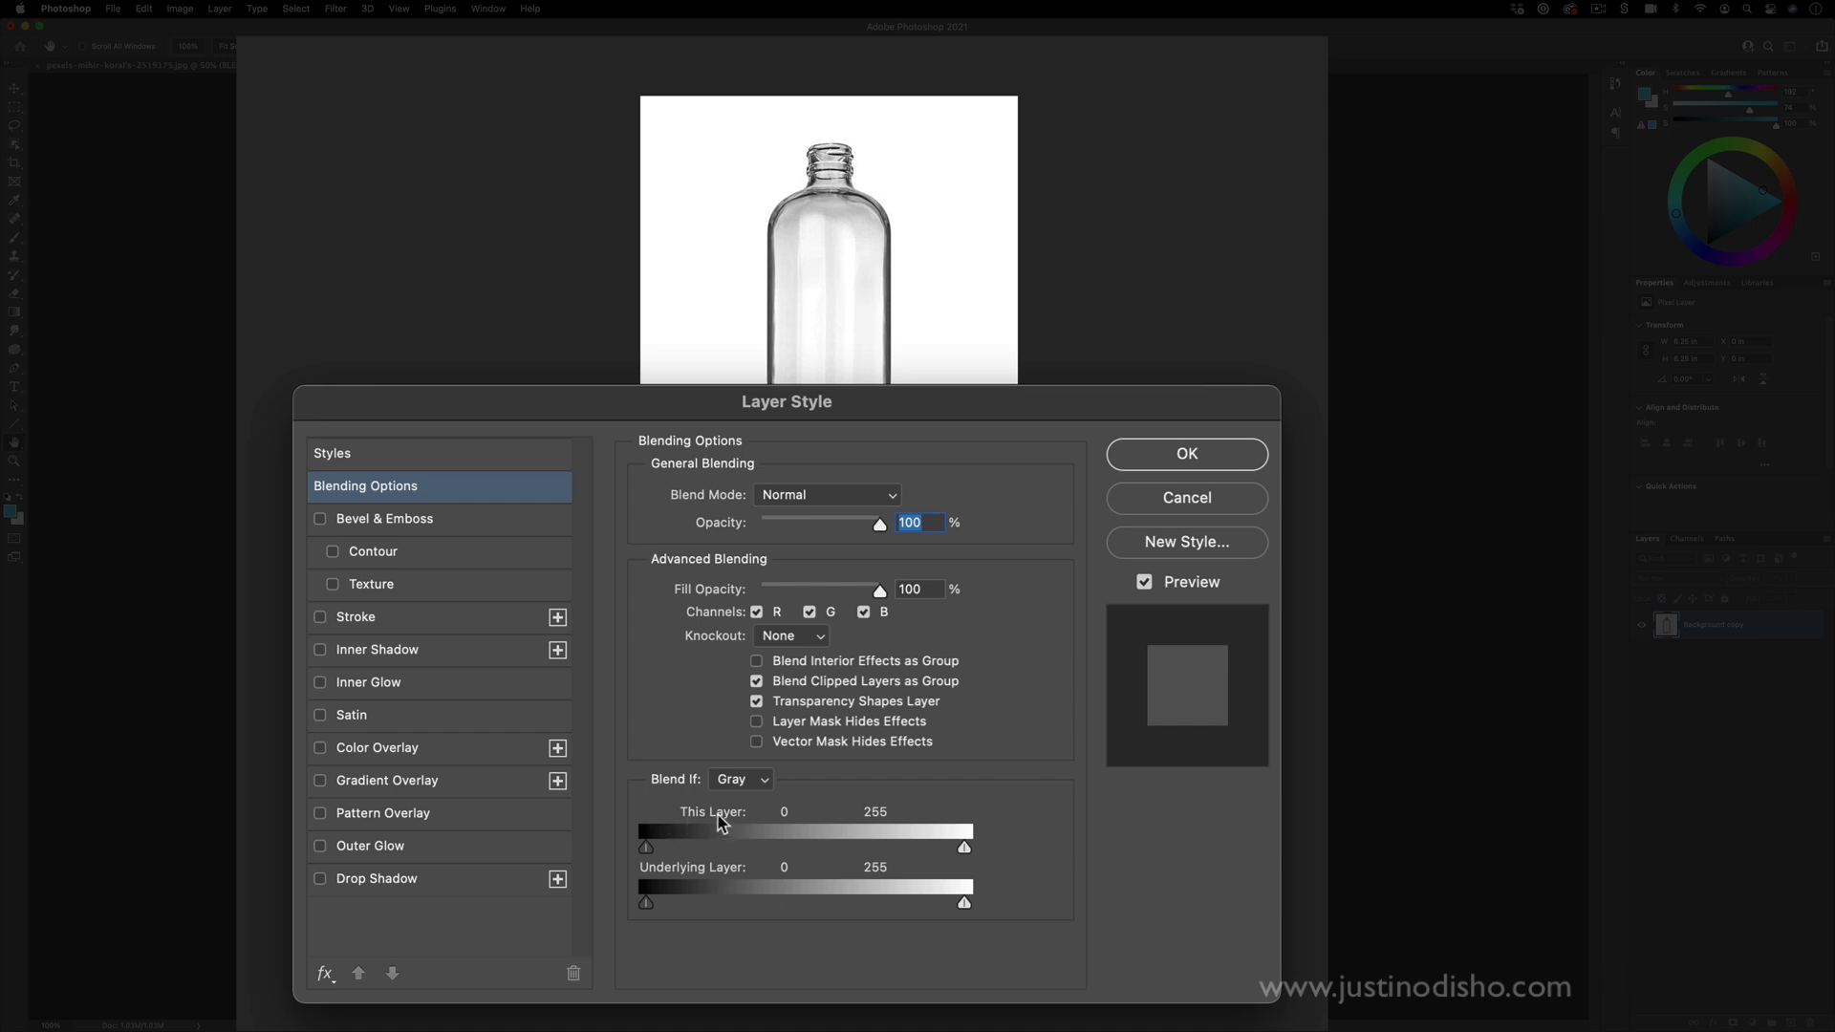
Step: Drop the white background by splitting This Layer's white slider to 211/238
mouse_move(964, 846)
mouse_down()
mouse_move(905, 850)
mouse_move(948, 853)
mouse_up()
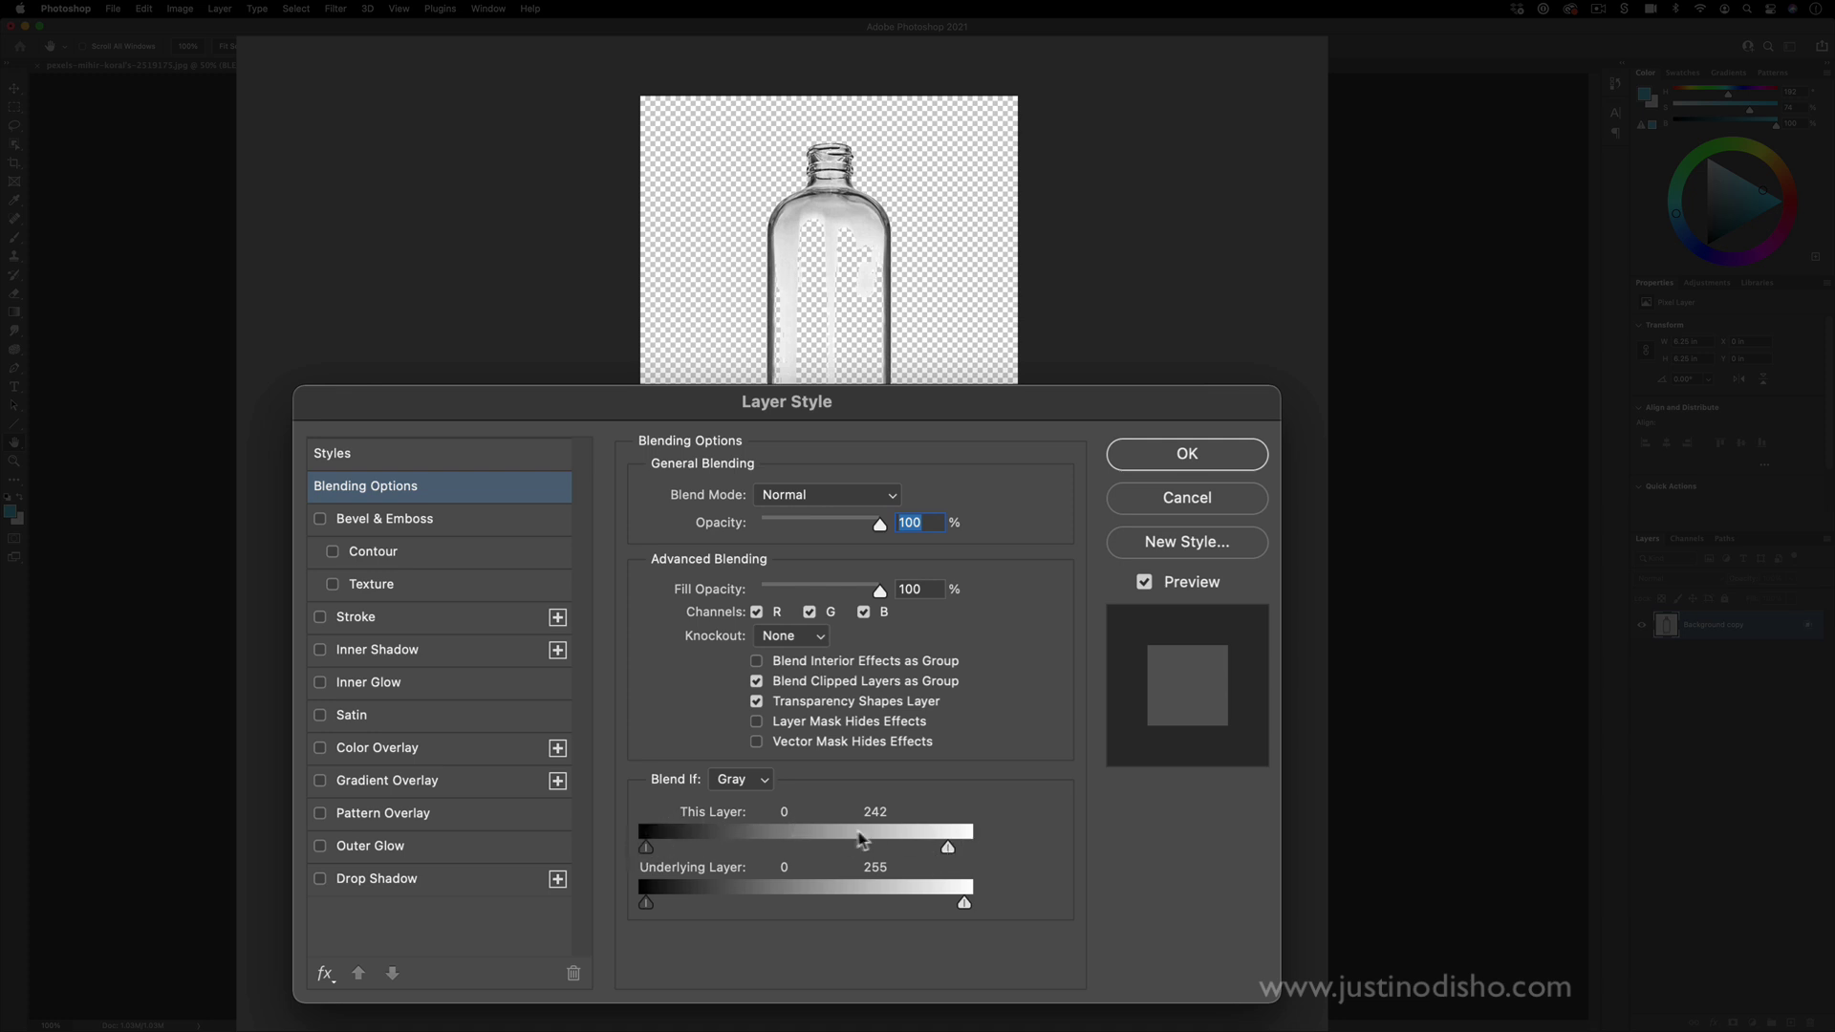
drag(949, 848, 910, 854)
key(alt)
drag(931, 406, 903, 547)
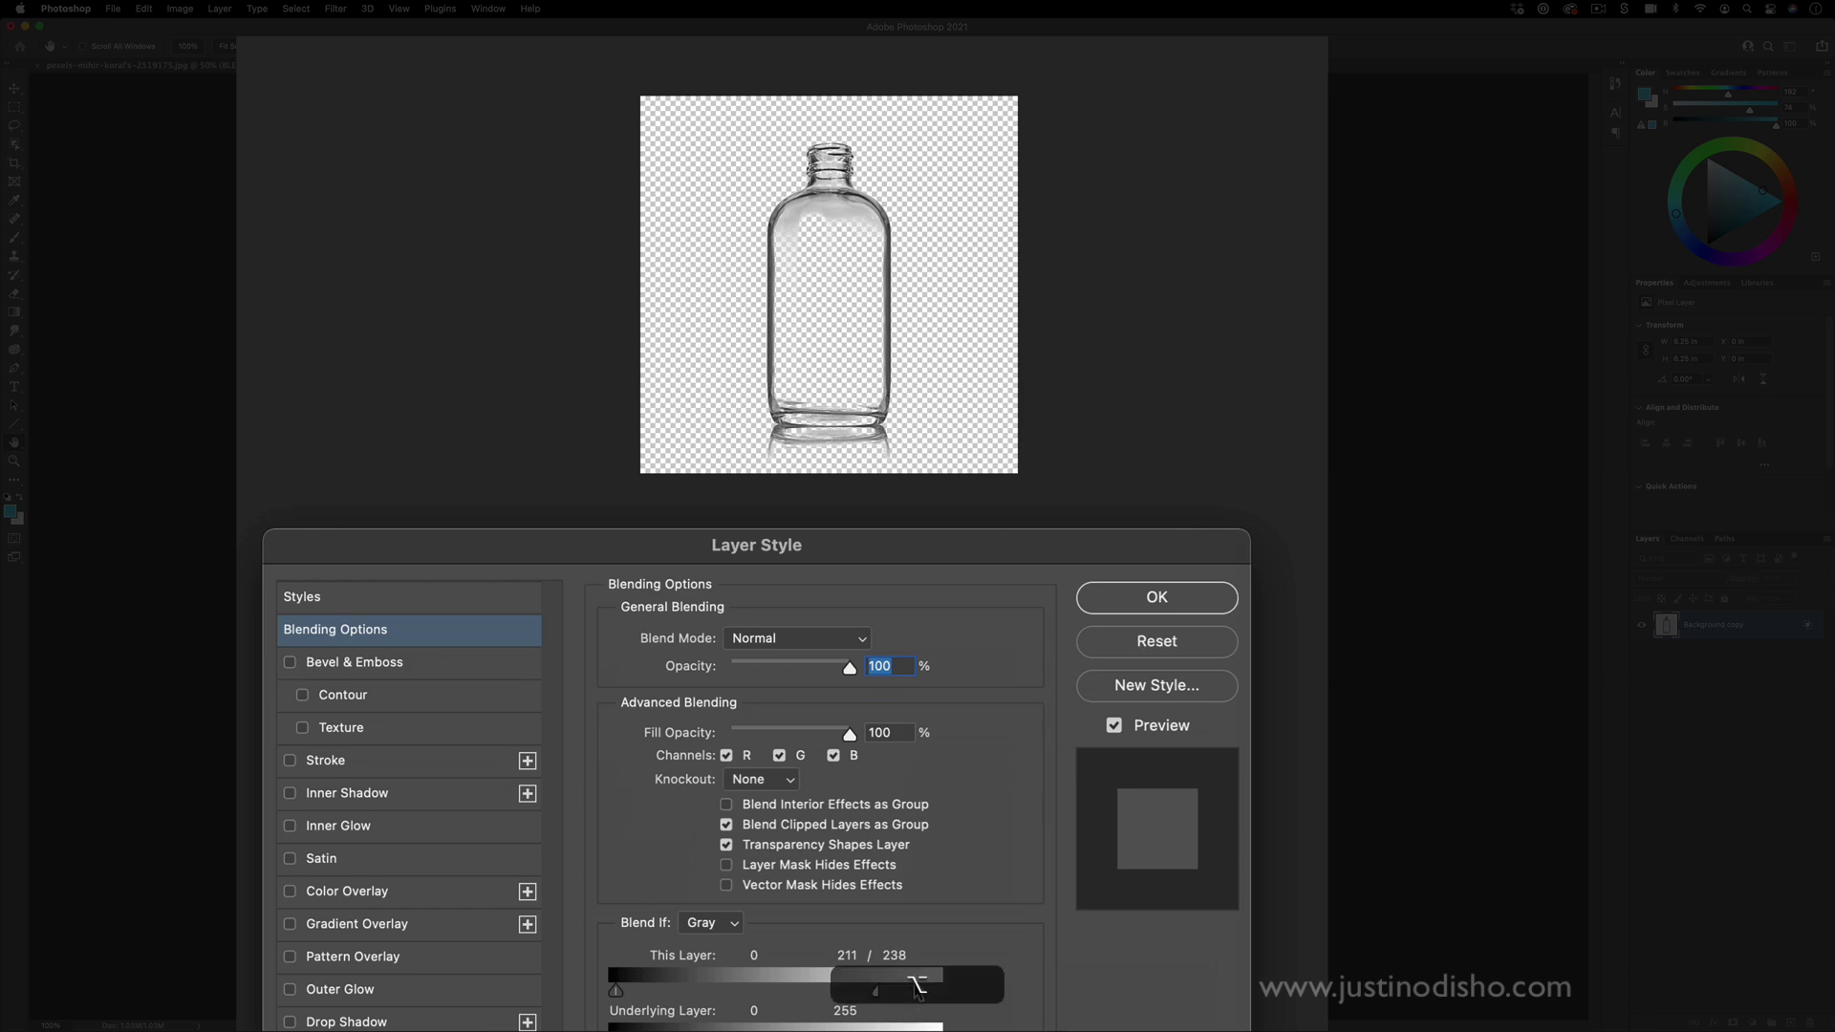
drag(915, 991, 925, 991)
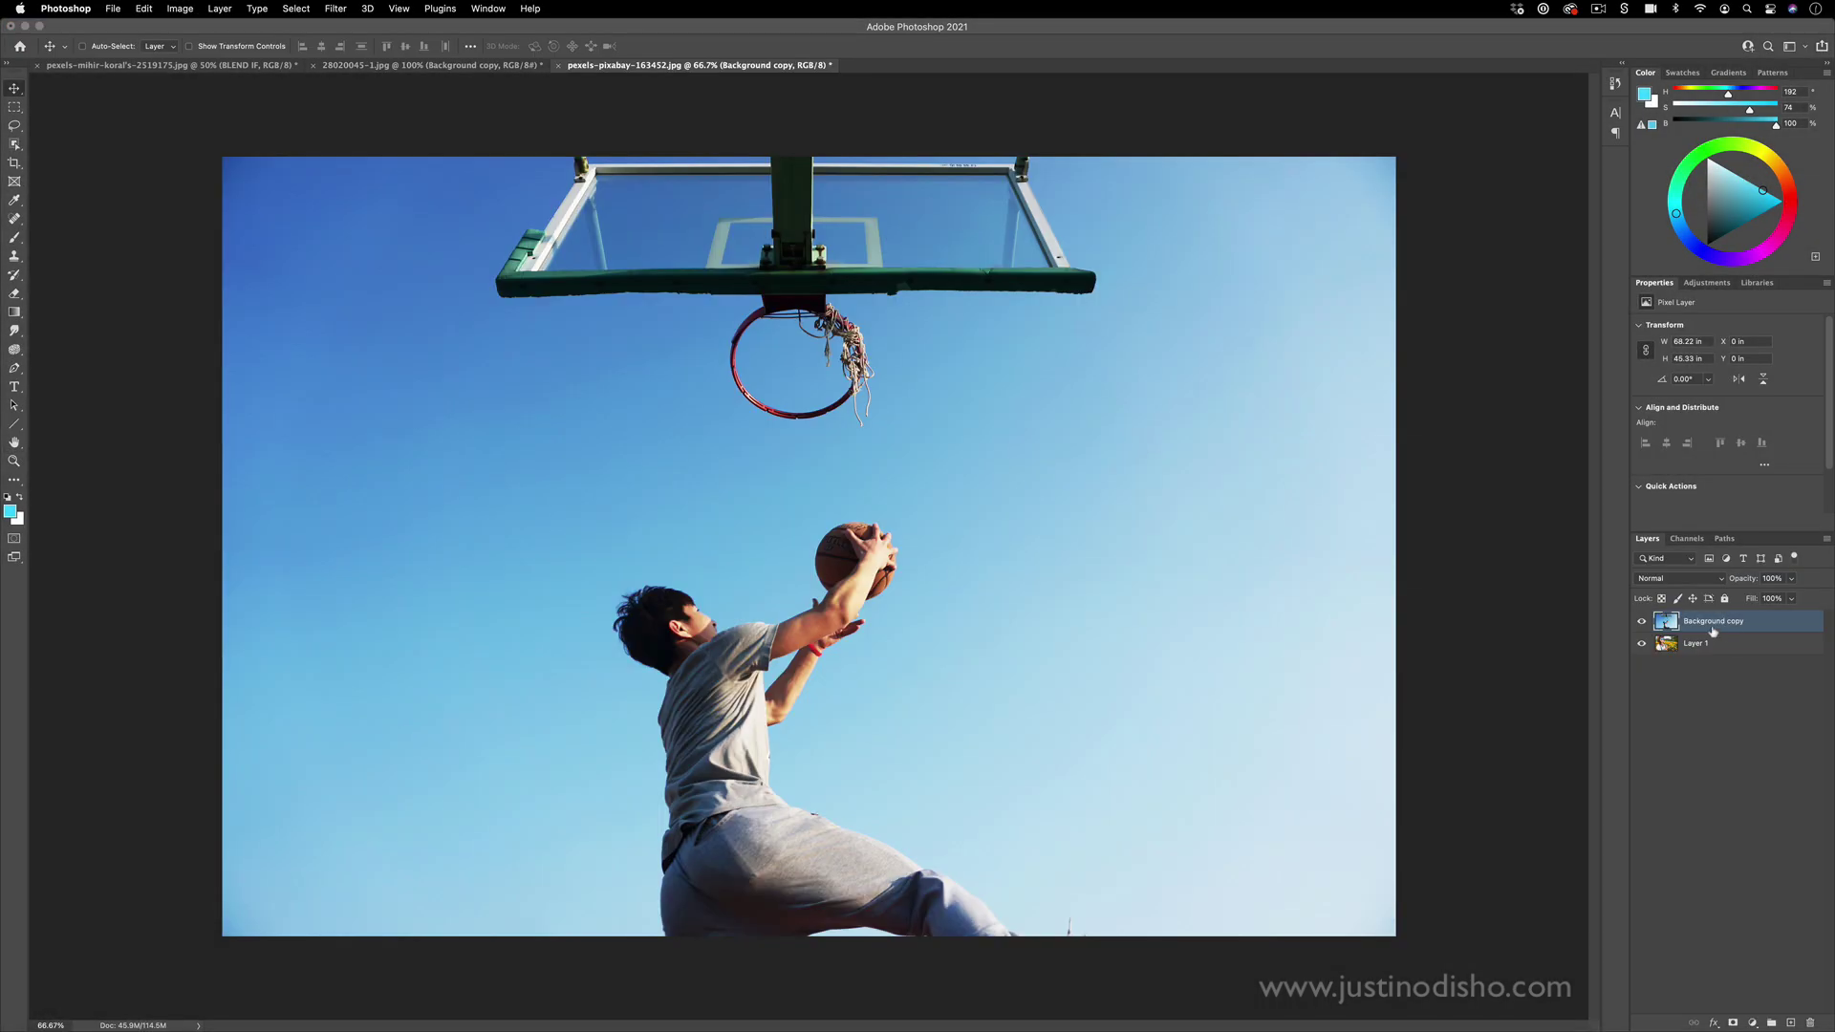
Step: Open Blending Options for Background copy, try This Layer's white slider, then reset sliders to 0–255
right_click(1724, 626)
click(1576, 327)
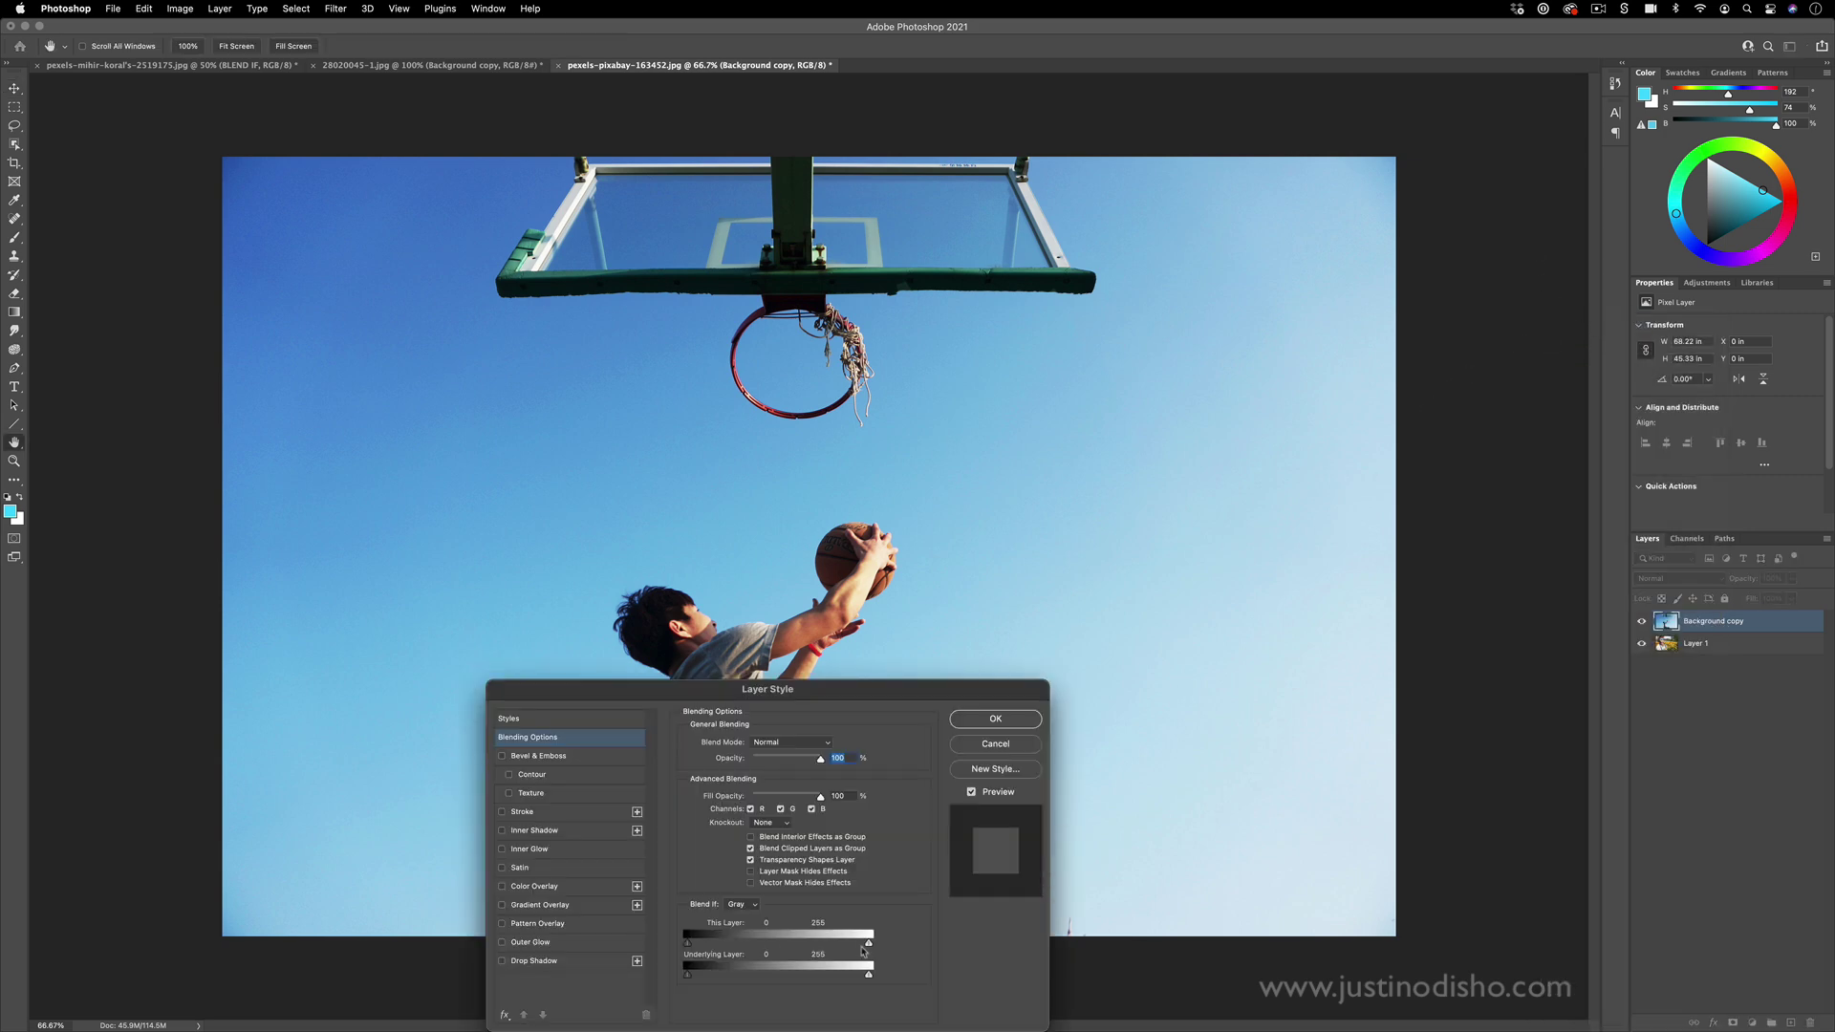
drag(861, 946, 822, 946)
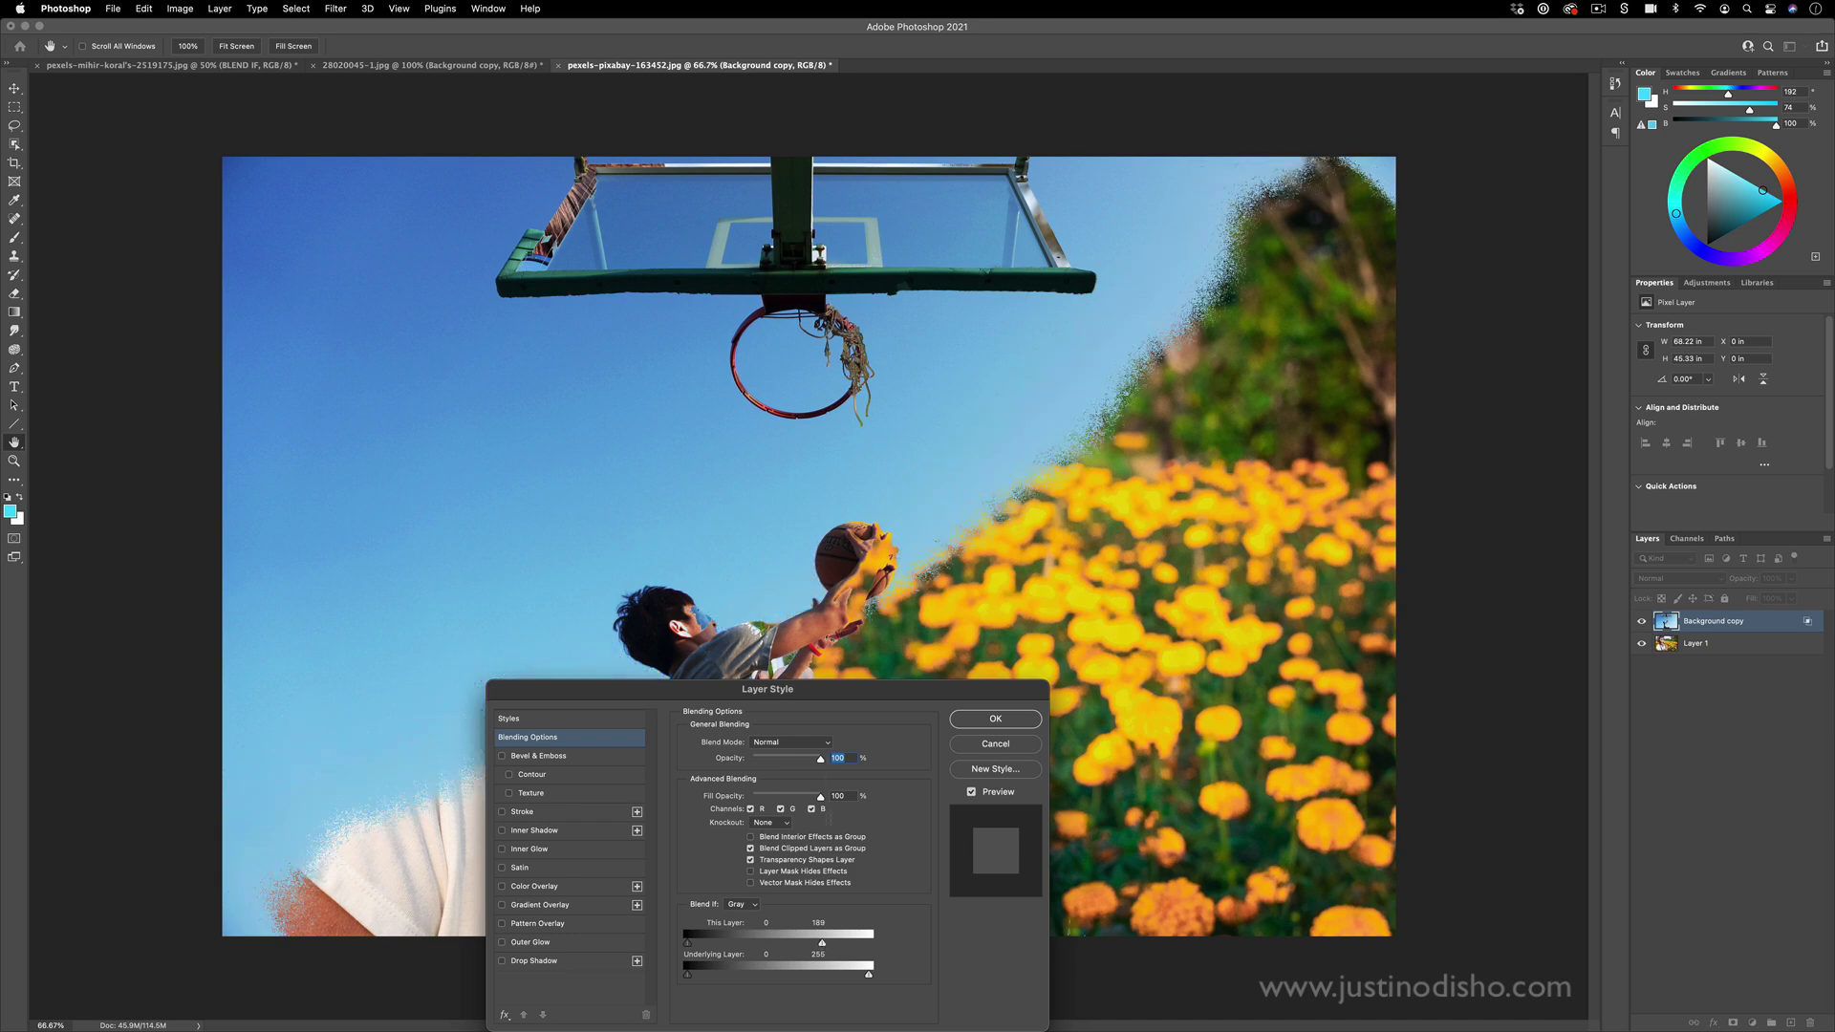
drag(879, 702, 1404, 487)
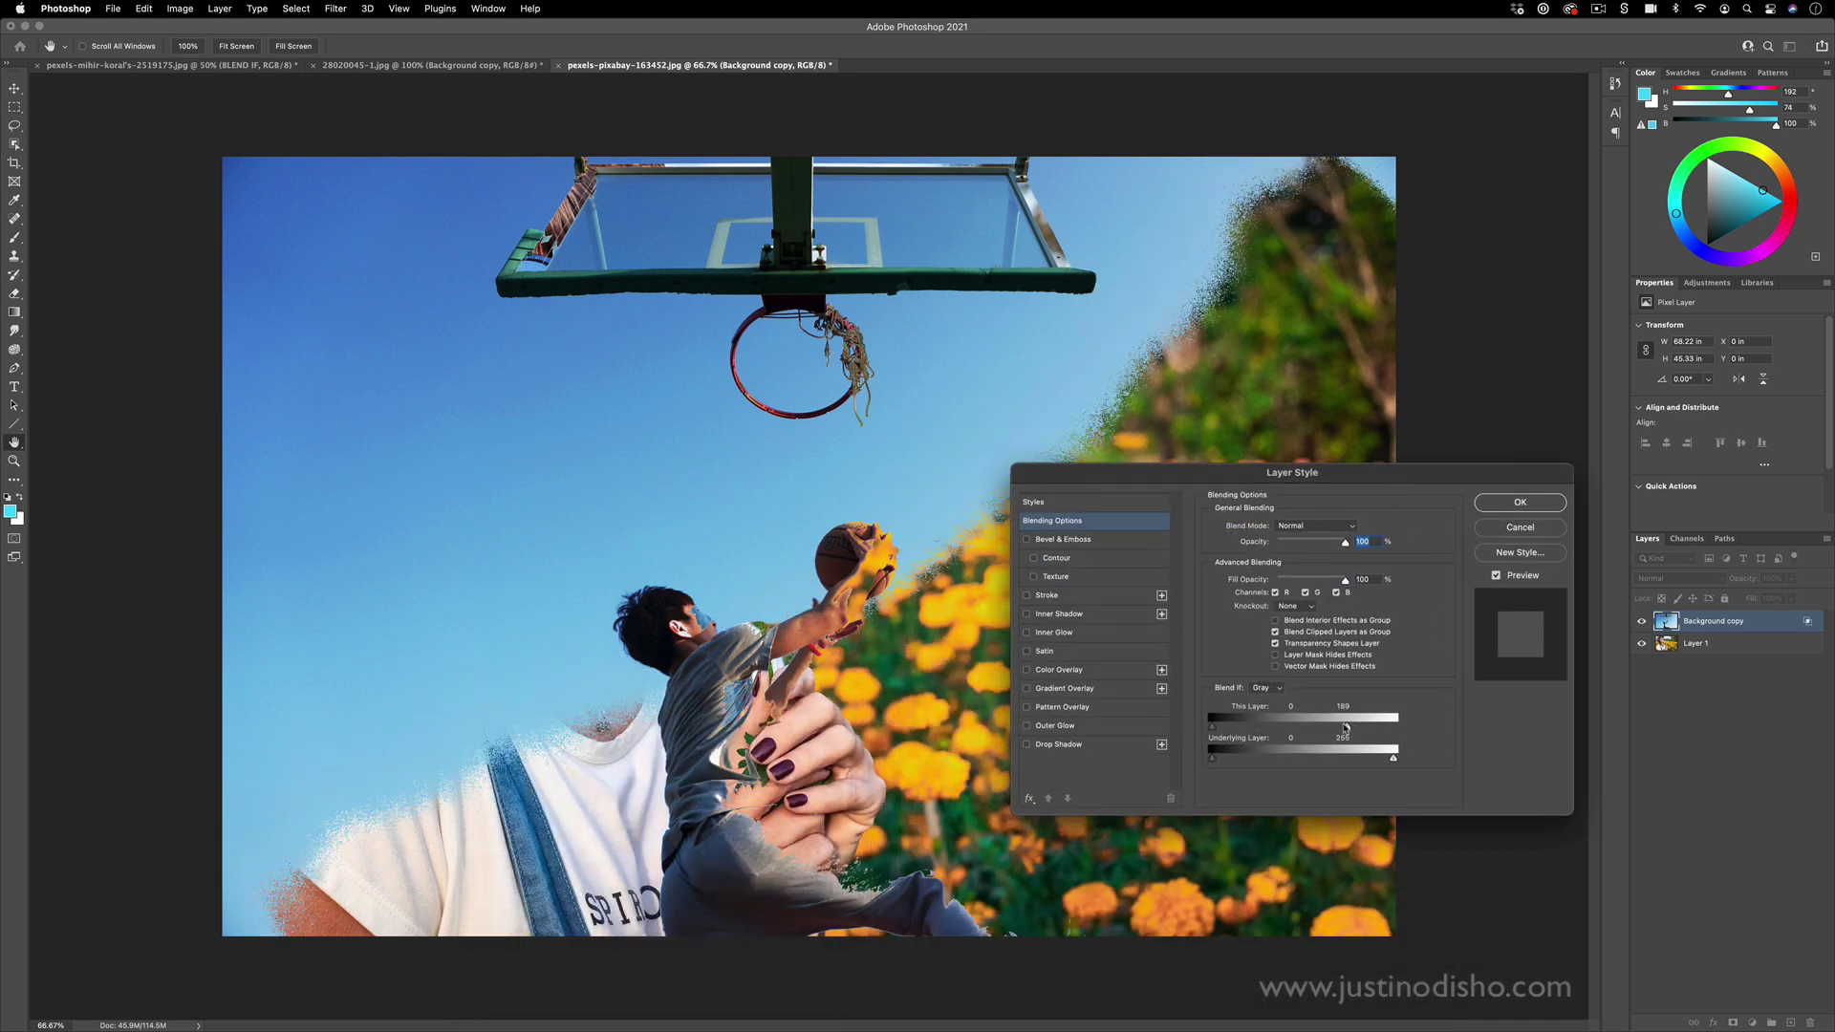
mouse_move(1347, 726)
mouse_down()
mouse_move(1390, 726)
mouse_move(1338, 728)
mouse_move(1359, 728)
mouse_up()
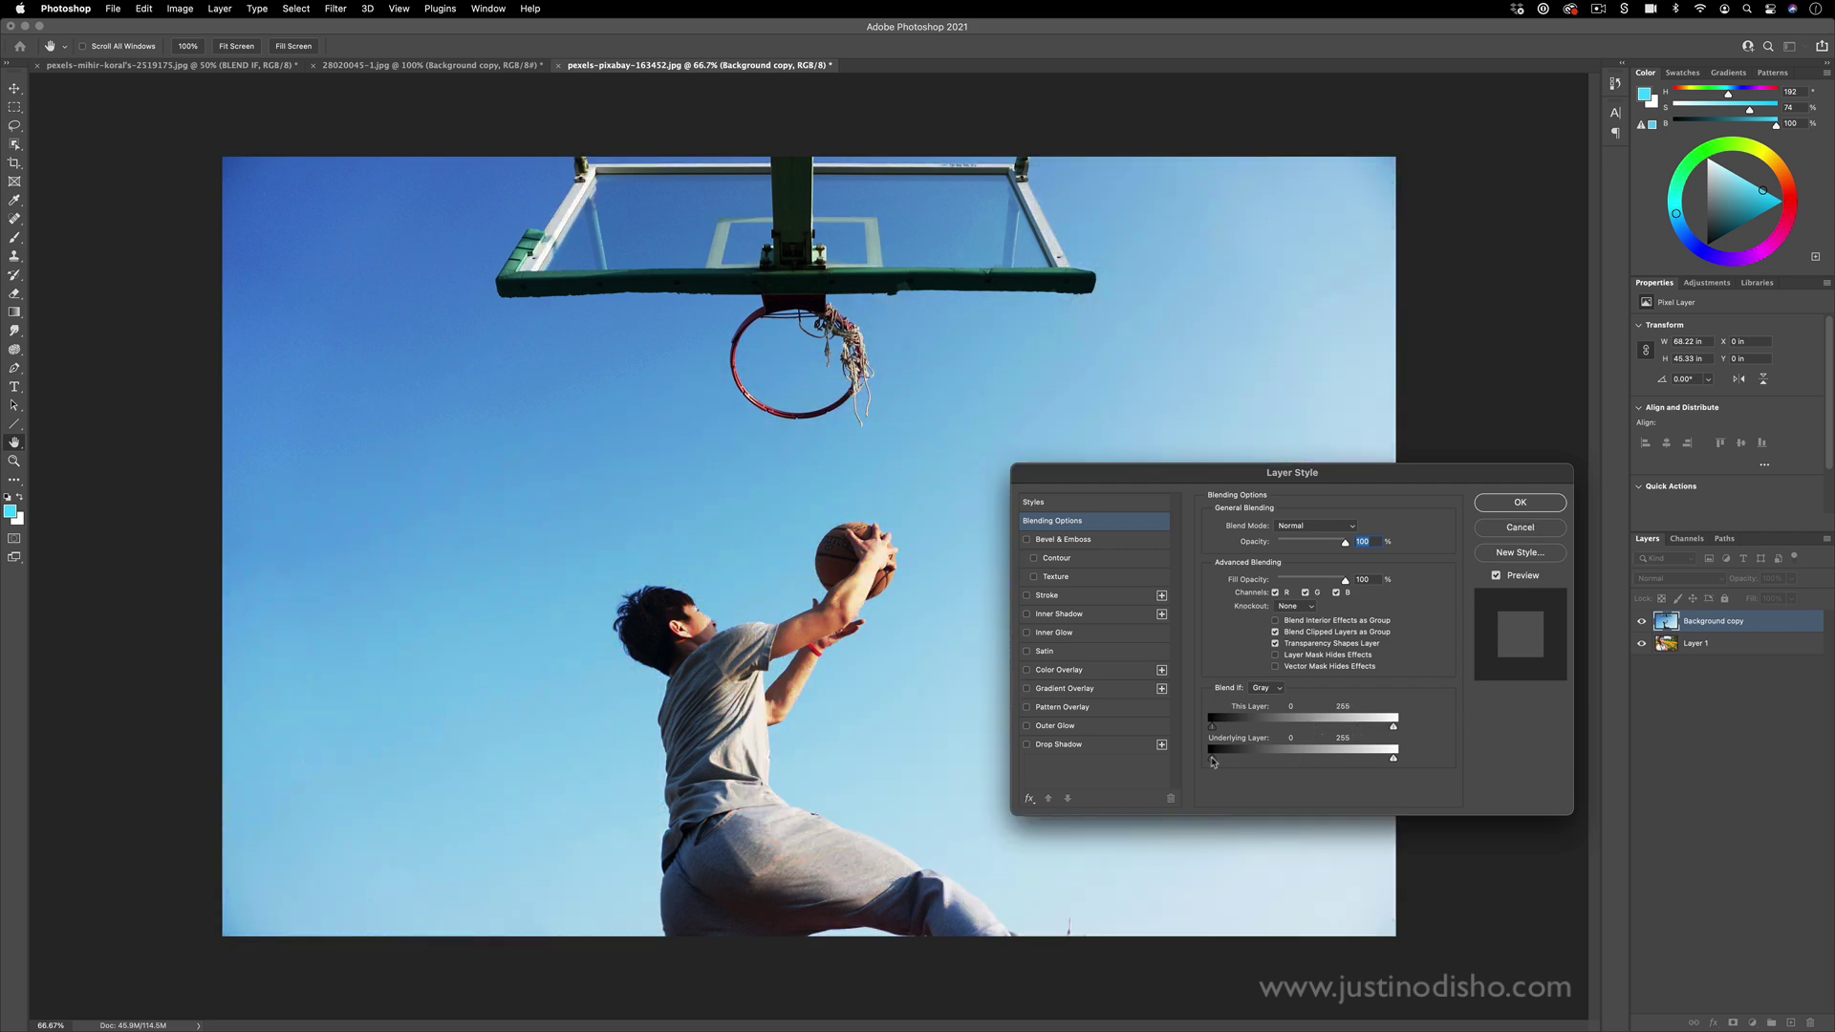
mouse_move(1211, 757)
mouse_down()
mouse_move(1272, 760)
mouse_move(1212, 759)
mouse_up()
Step: Try the Underlying Layer black and white sliders, then restore the basketball photo
mouse_move(1213, 759)
mouse_down()
mouse_move(1267, 759)
mouse_move(1212, 759)
mouse_up()
drag(1393, 759, 1348, 761)
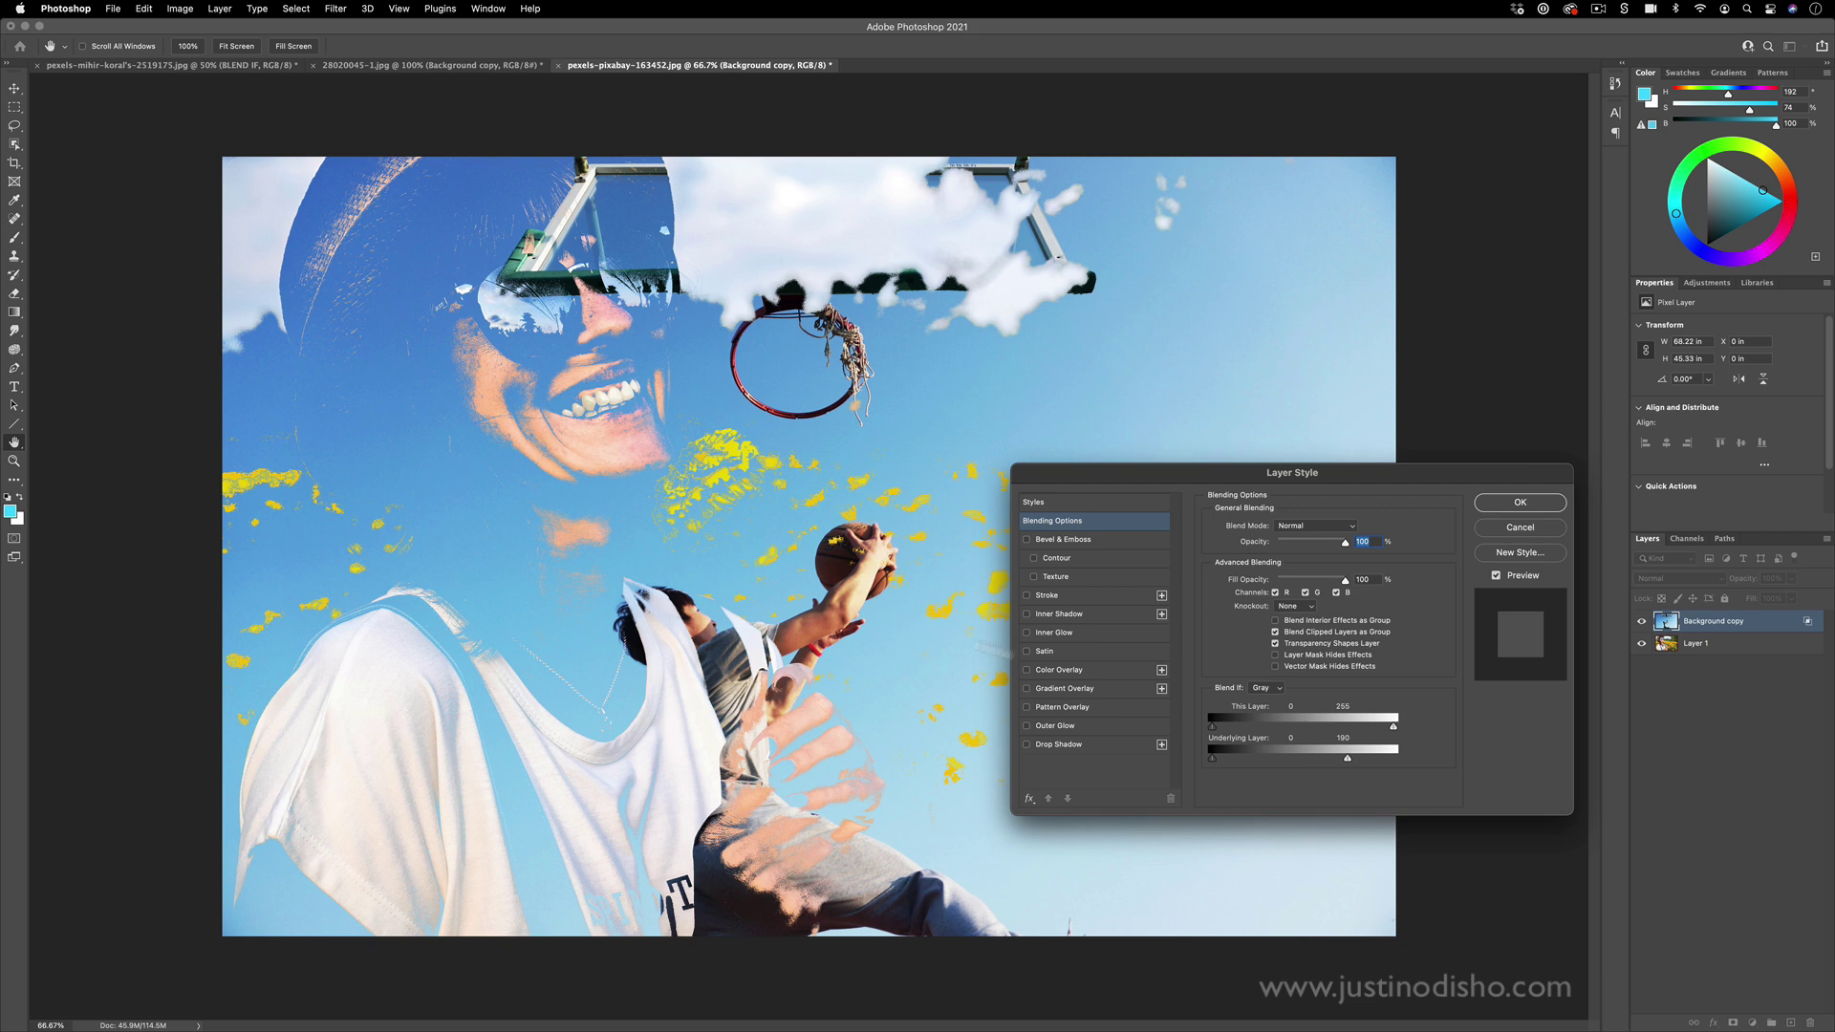
drag(1347, 758, 1415, 759)
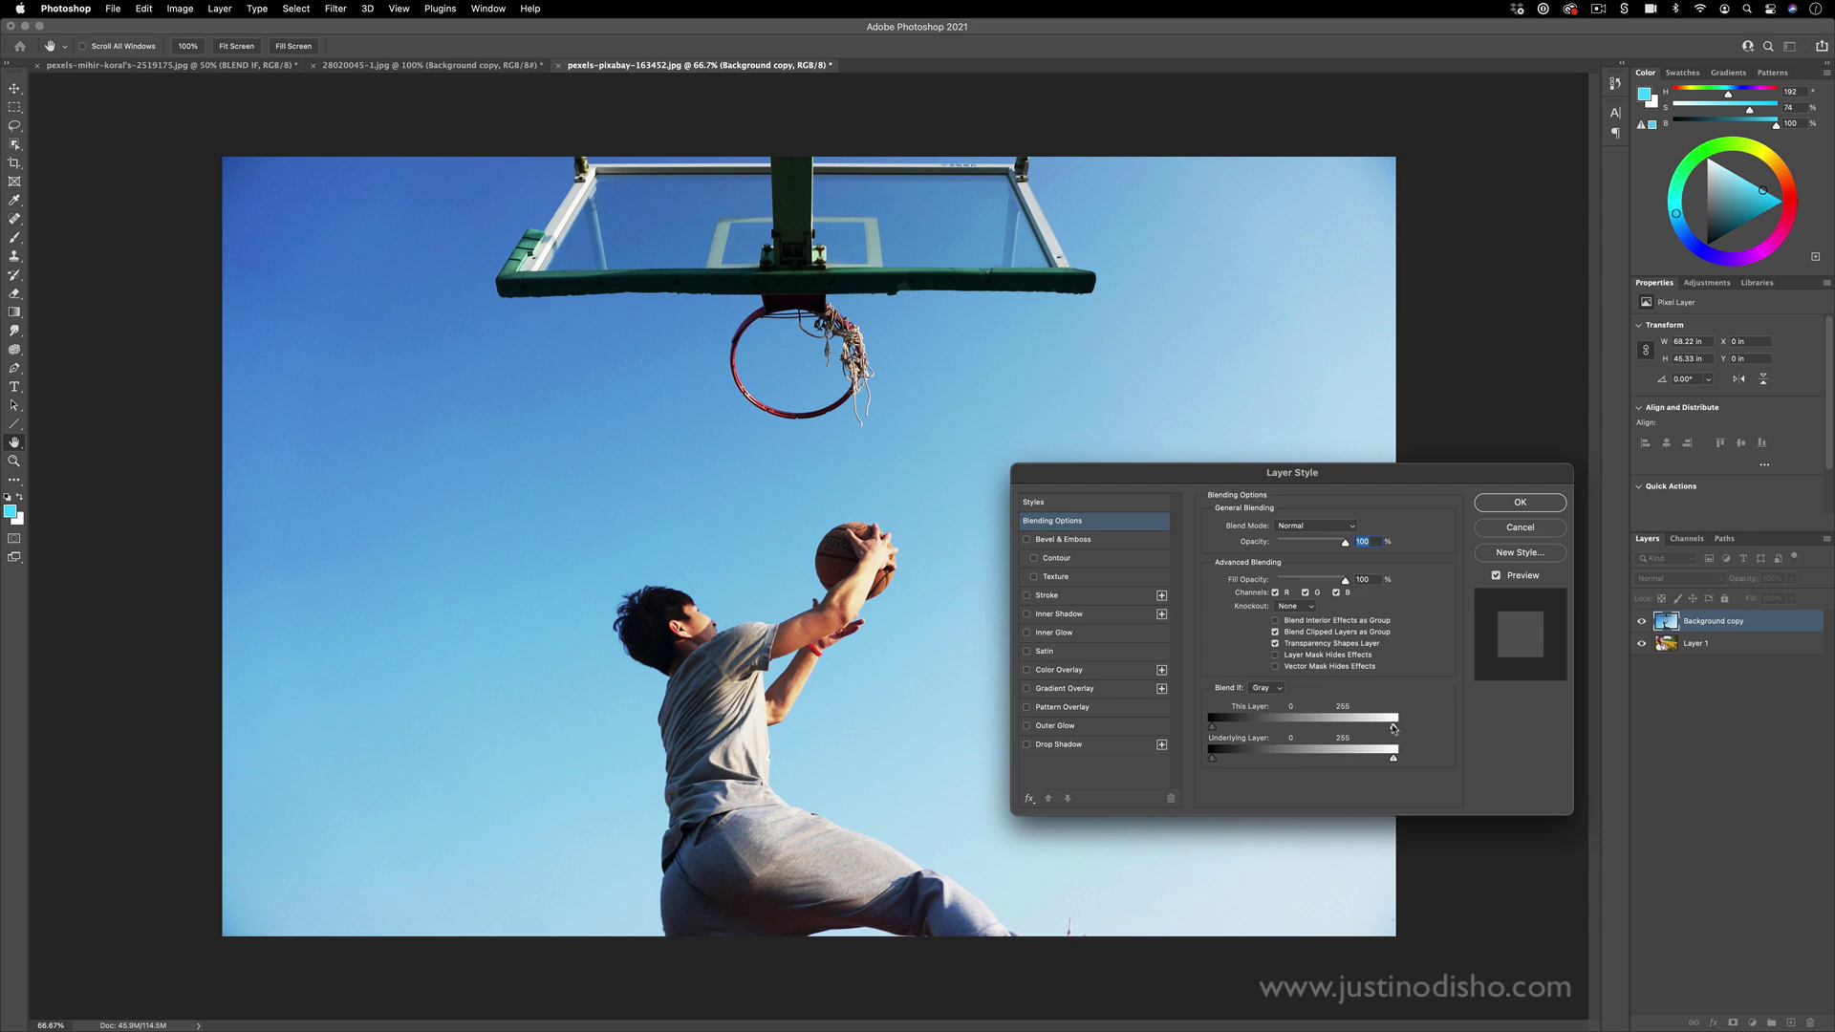
Step: Split This Layer's black slider to 44/67 and white slider to 204/226 to reveal the flowers
drag(1388, 730, 1469, 729)
mouse_move(1212, 728)
mouse_down()
mouse_move(1279, 731)
mouse_move(1244, 731)
mouse_up()
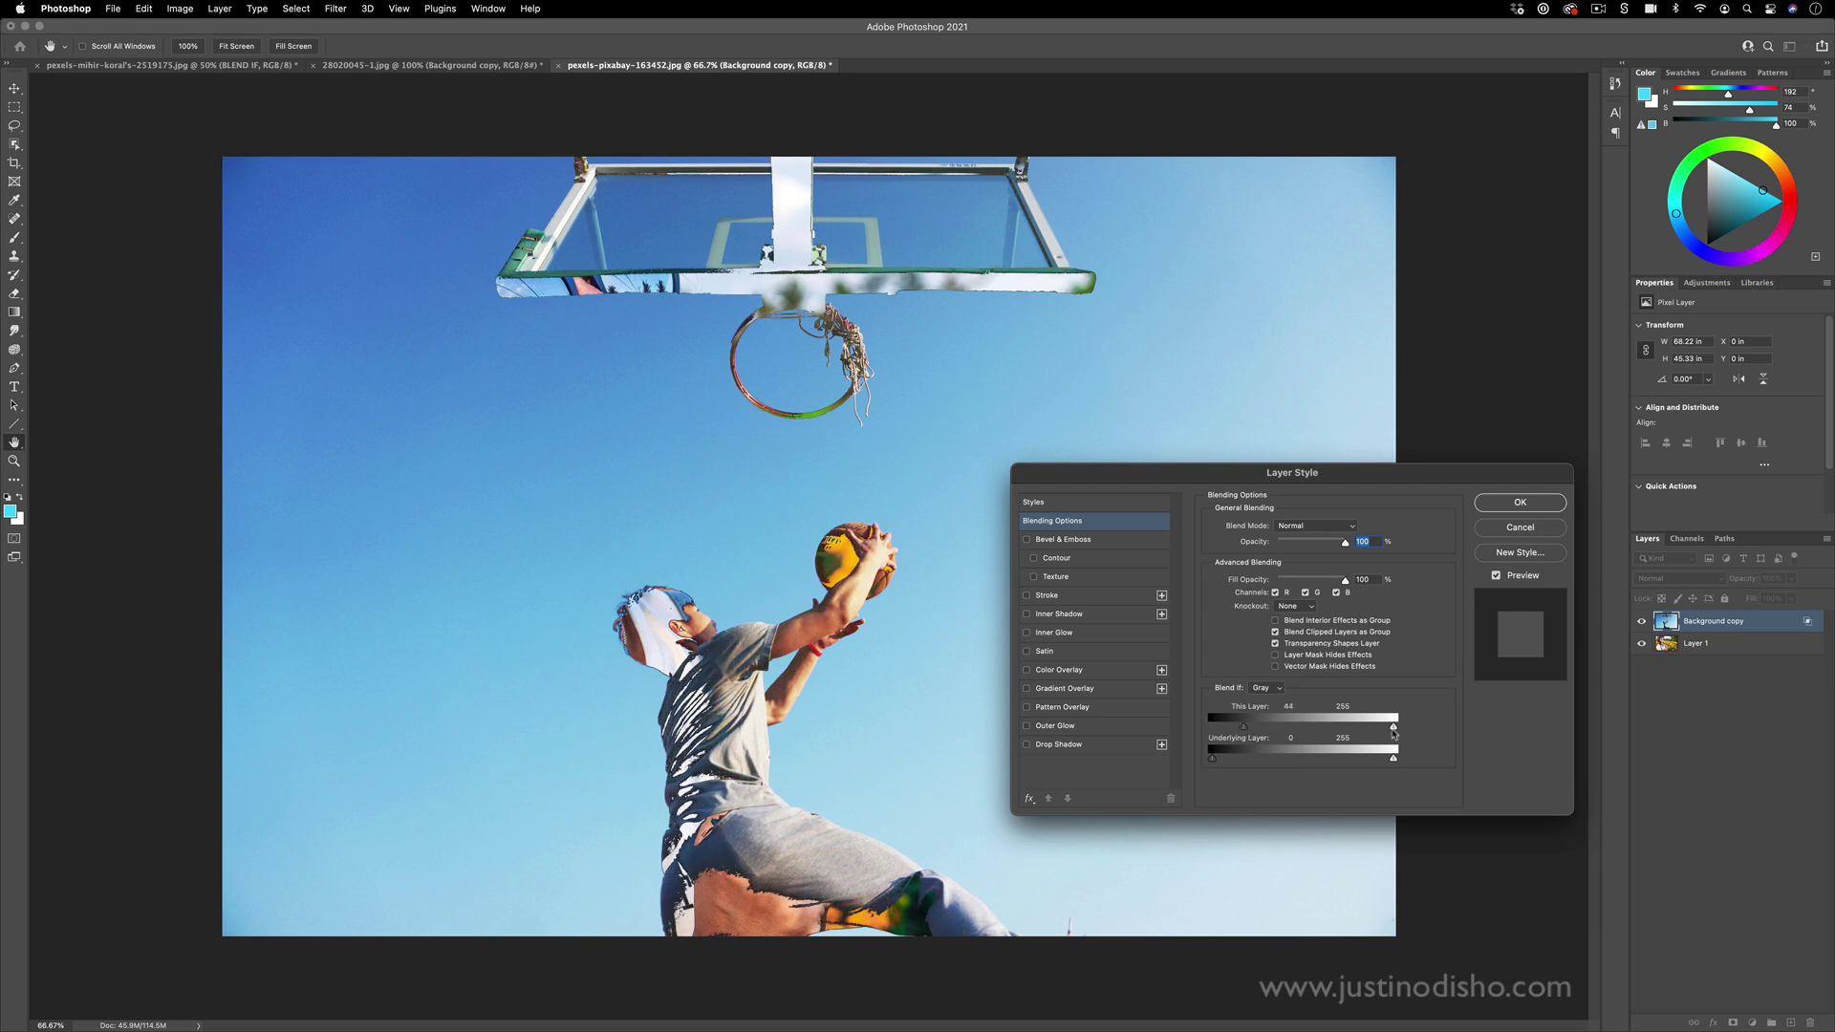
mouse_move(1393, 733)
mouse_down()
mouse_move(1357, 729)
mouse_move(1376, 730)
mouse_up()
mouse_move(1242, 728)
alt+mouse_down()
mouse_move(1261, 728)
mouse_move(1259, 759)
mouse_move(1236, 758)
alt+mouse_up()
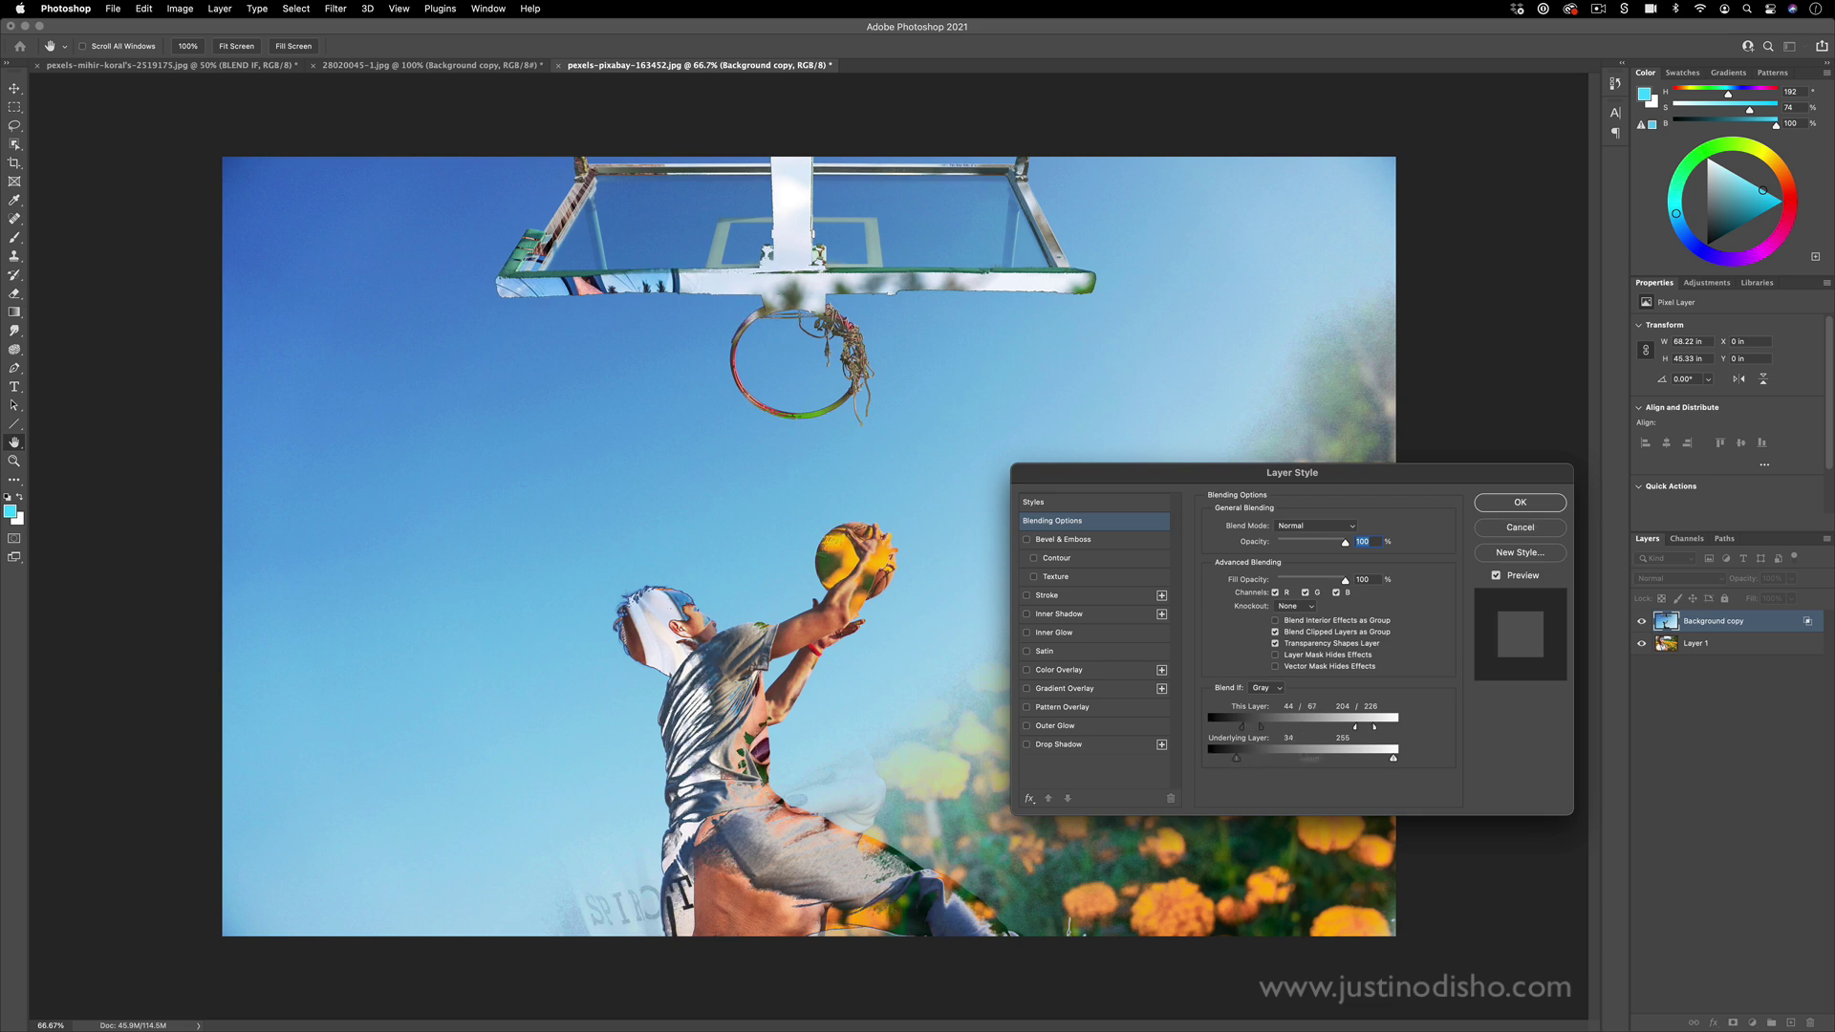
Step: Set the Underlying Layer black point to 34 so the dark hair and leaves show through
key(alt)
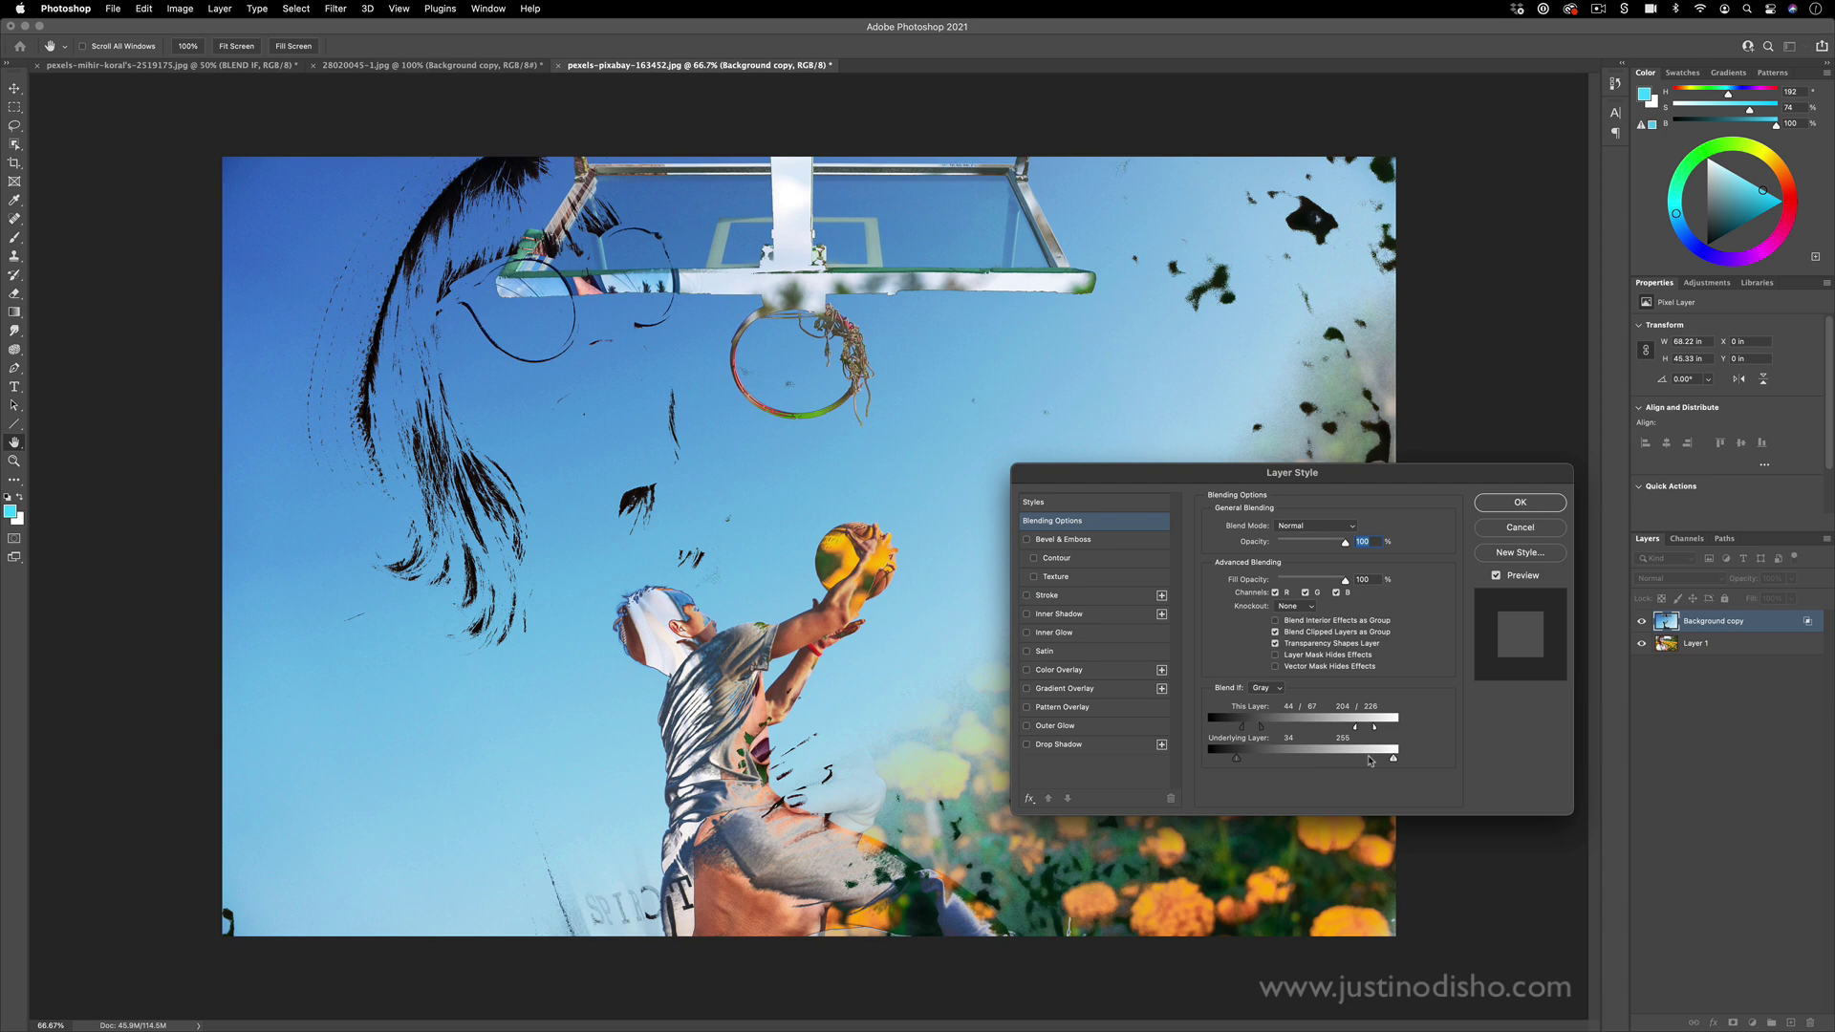